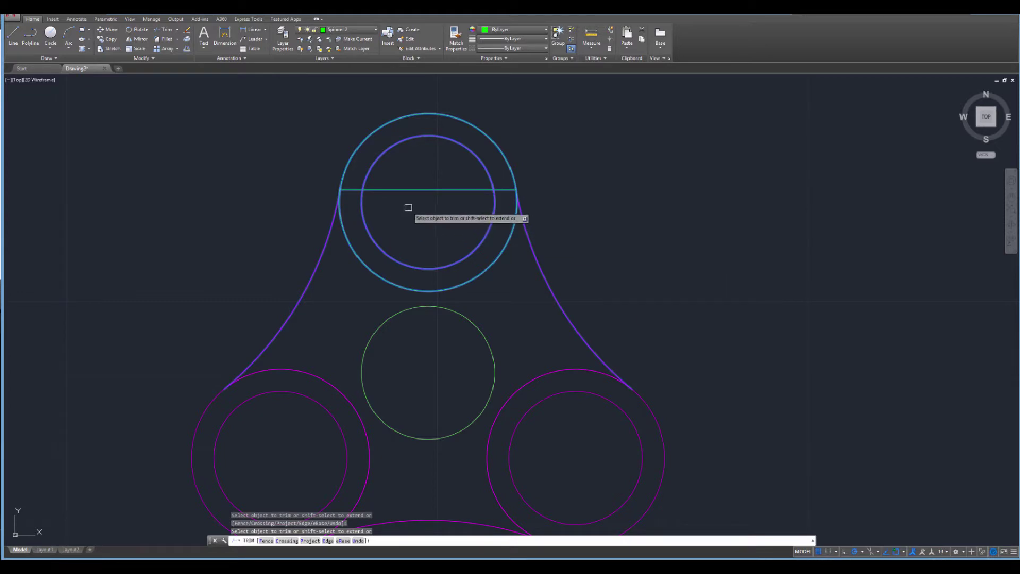
Trim away the part of the horizontal line that lies inside the inner circle of the upper ring
click(416, 190)
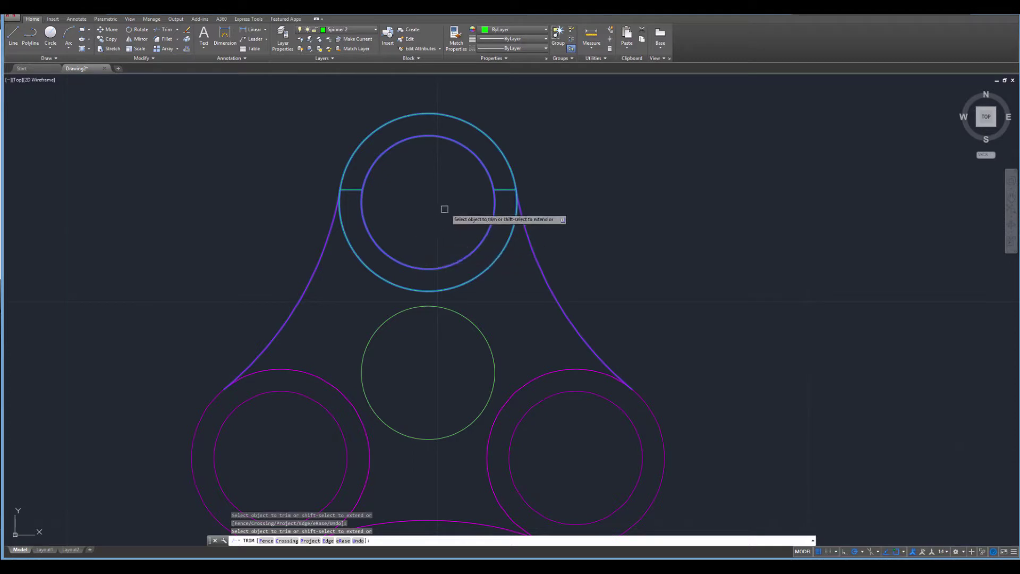
key(Escape)
key(Escape)
key(Escape)
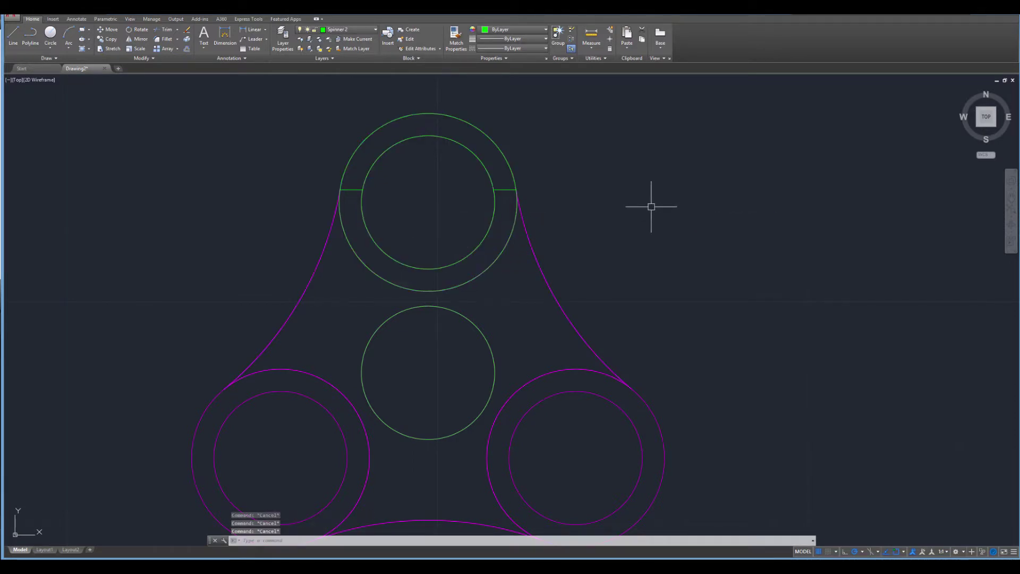
Turn off the Spinner 1 layer so only the Spinner 2 geometry is displayed
click(370, 30)
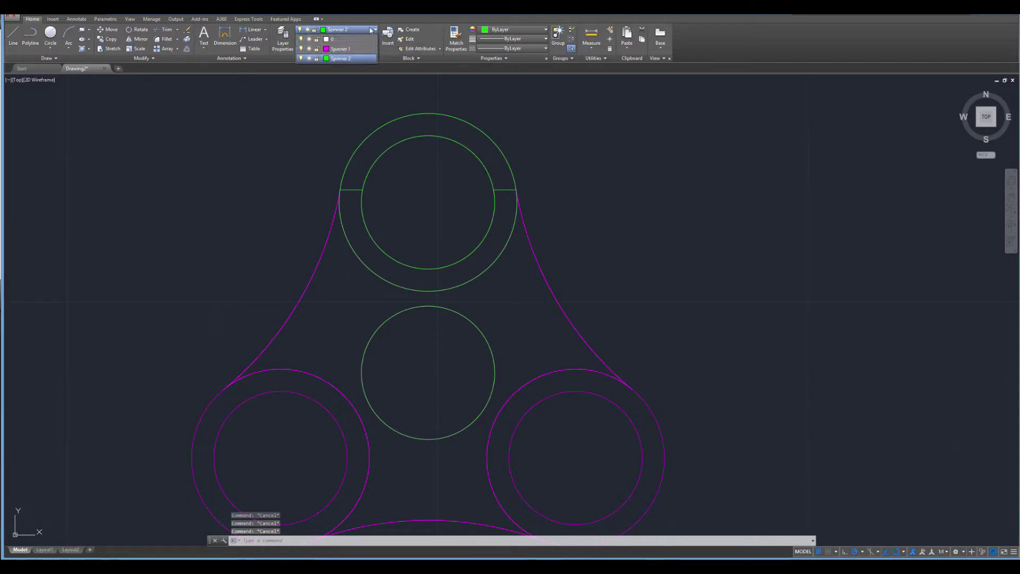
click(301, 49)
key(Escape)
key(Escape)
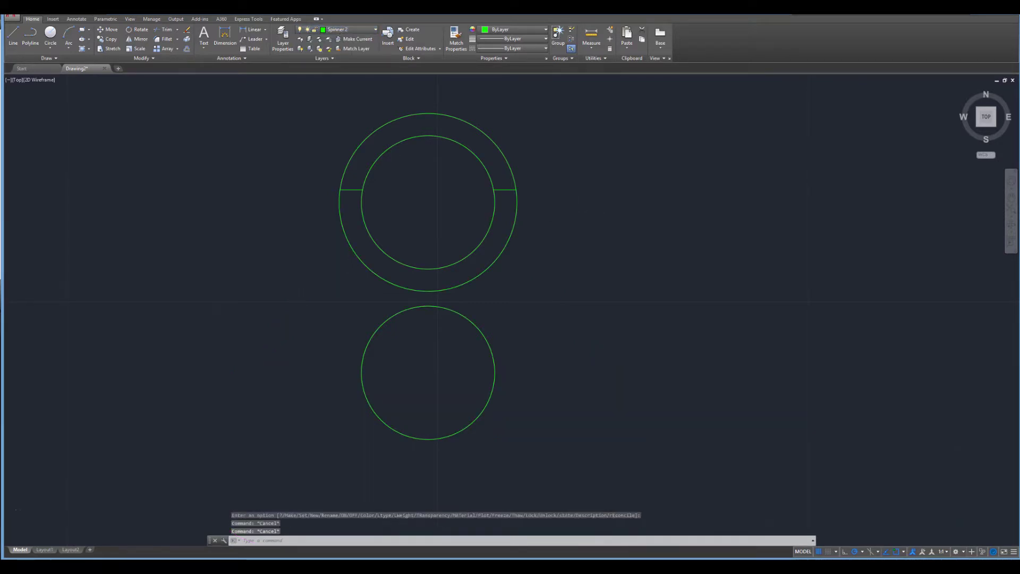
Copy the ring's two circles and two short lines from their centre to a spot directly above the original
scroll(576, 221, down, 3)
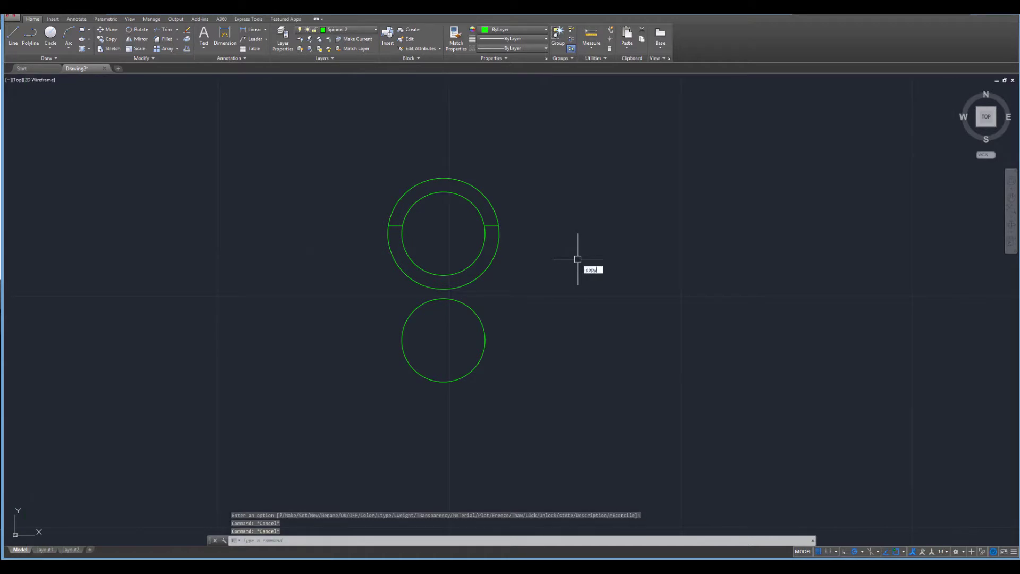
text(copy)
key(Return)
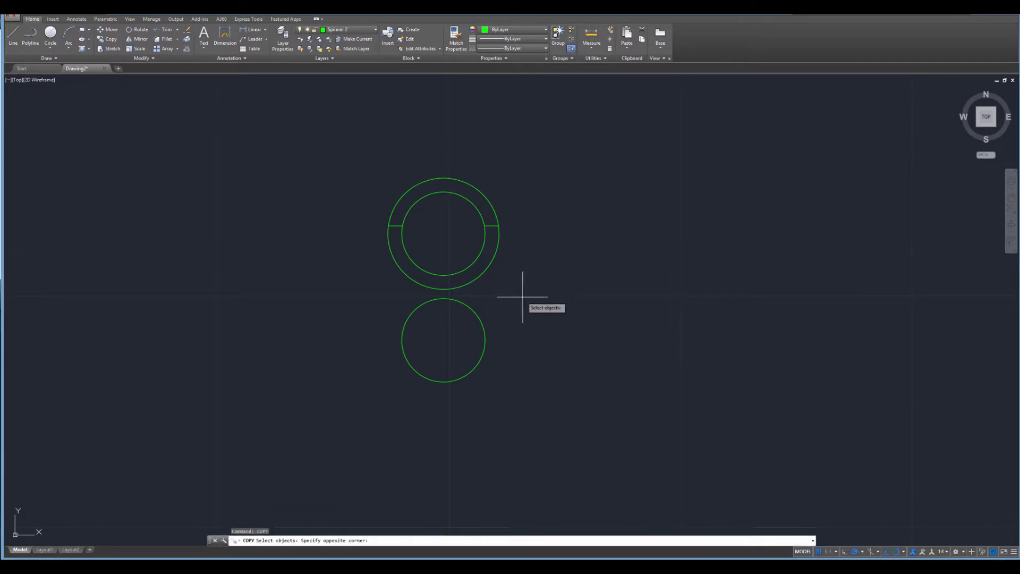
click(525, 297)
click(367, 169)
key(Return)
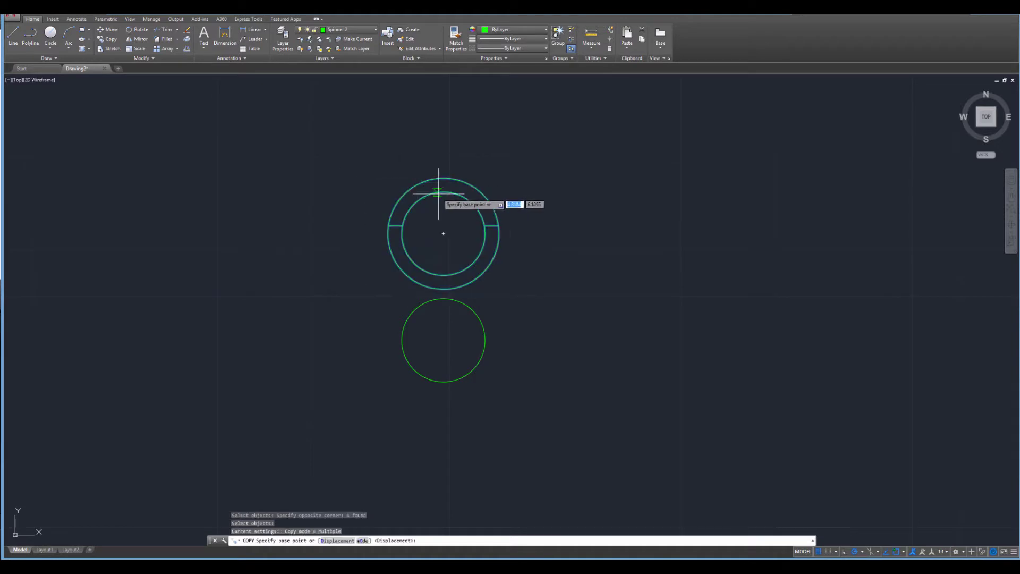
click(443, 232)
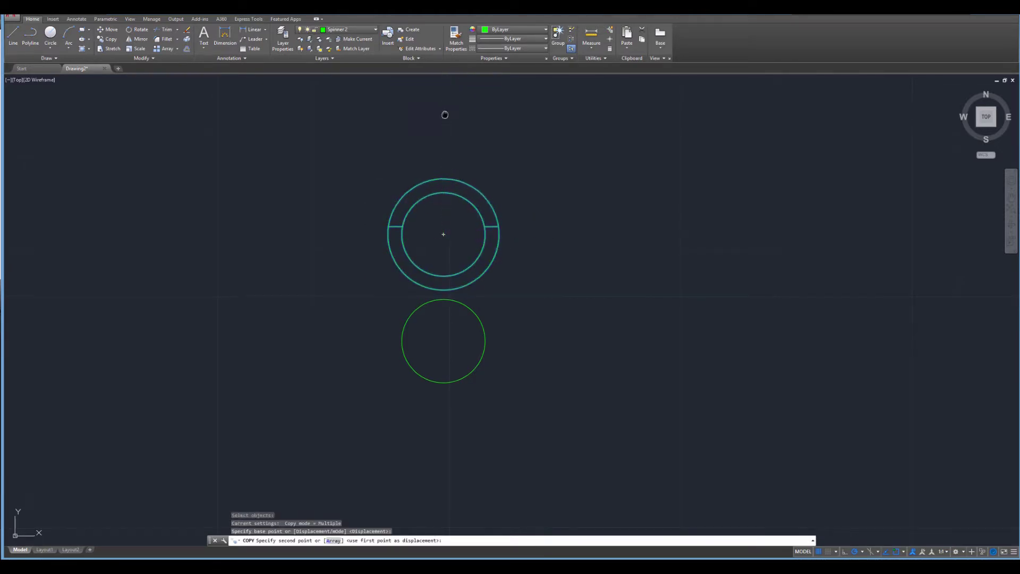
middle_drag(444, 109, 431, 193)
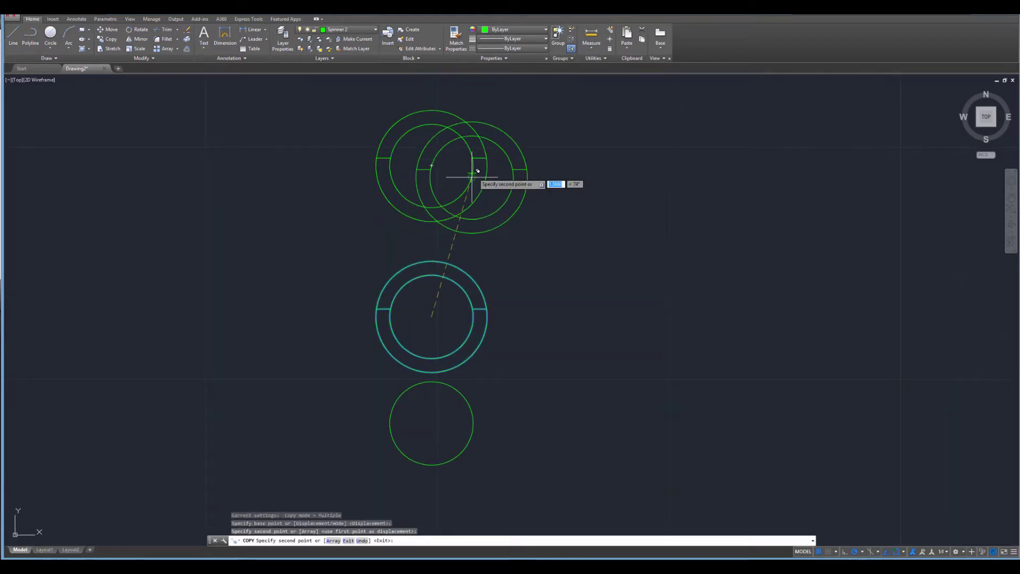
key(Escape)
key(Escape)
key(Escape)
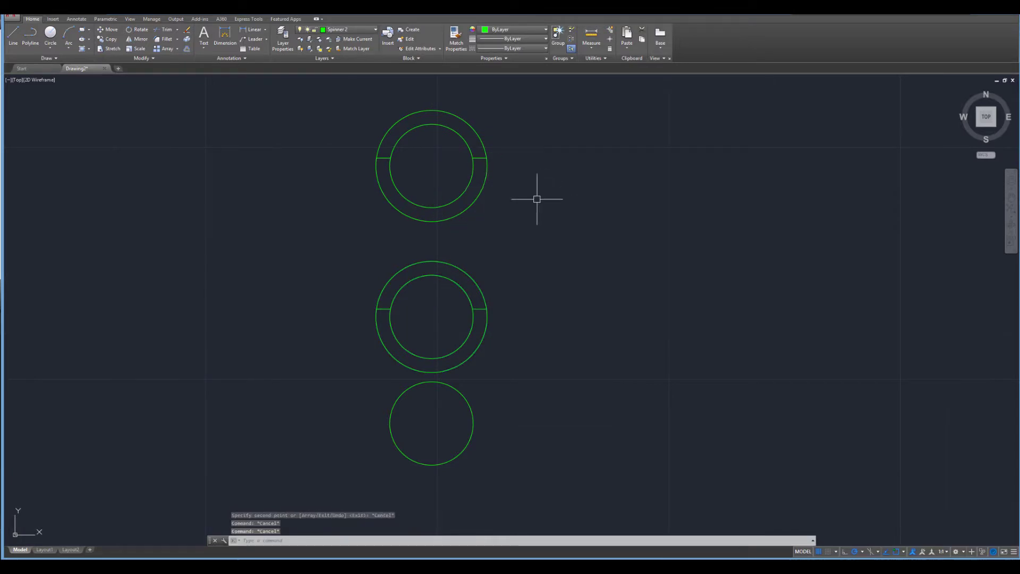
Trim the copied ring's outer and inner circles above the short lines, leaving a U-shaped lower profile
text(trim)
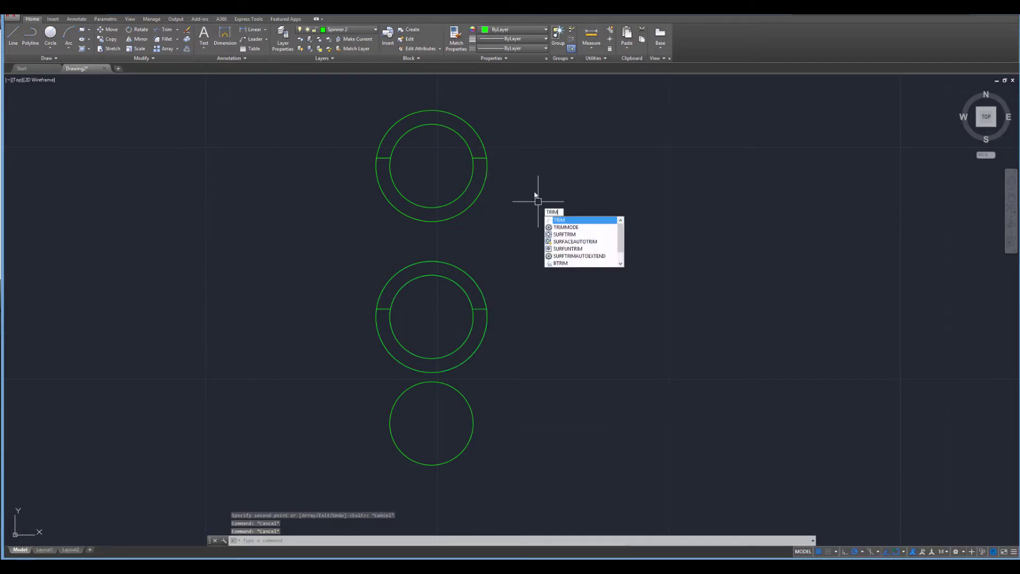
key(Return)
click(528, 231)
click(307, 96)
key(Return)
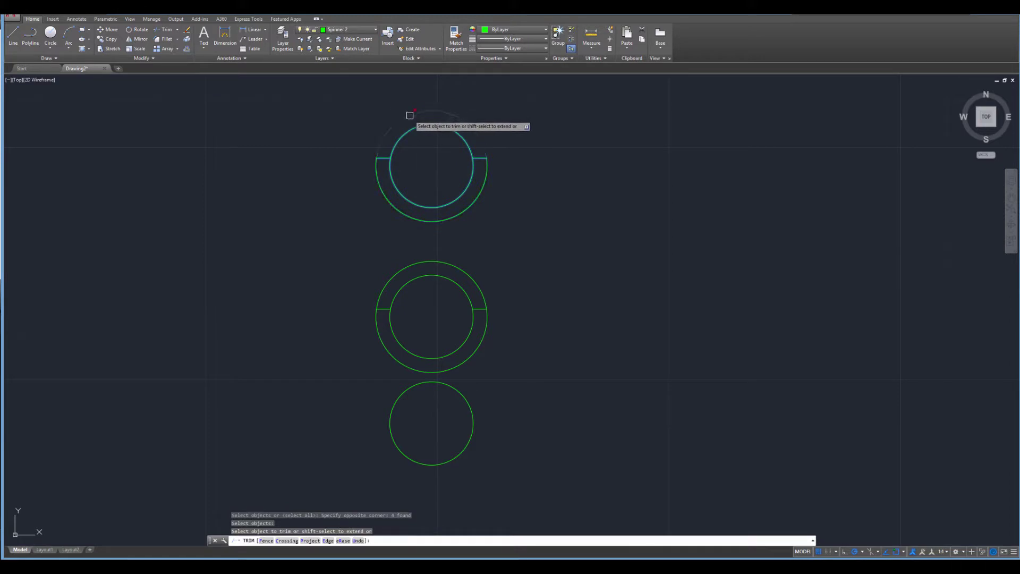
click(410, 114)
click(414, 126)
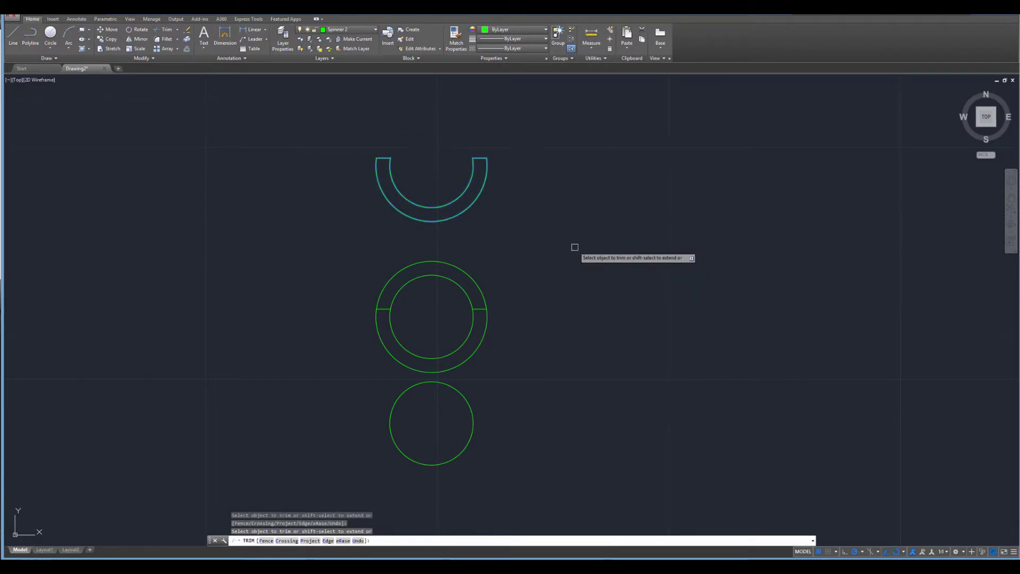
key(Escape)
key(Escape)
key(Escape)
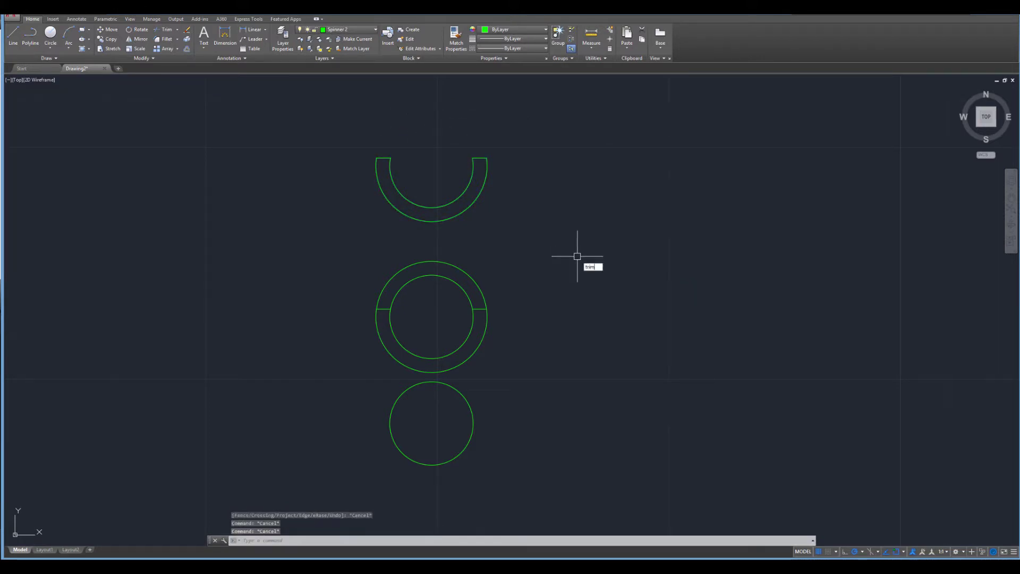
Trim the original ring's outer and inner circles below the short lines, leaving an arch-shaped upper profile
text(trim)
key(Return)
click(534, 248)
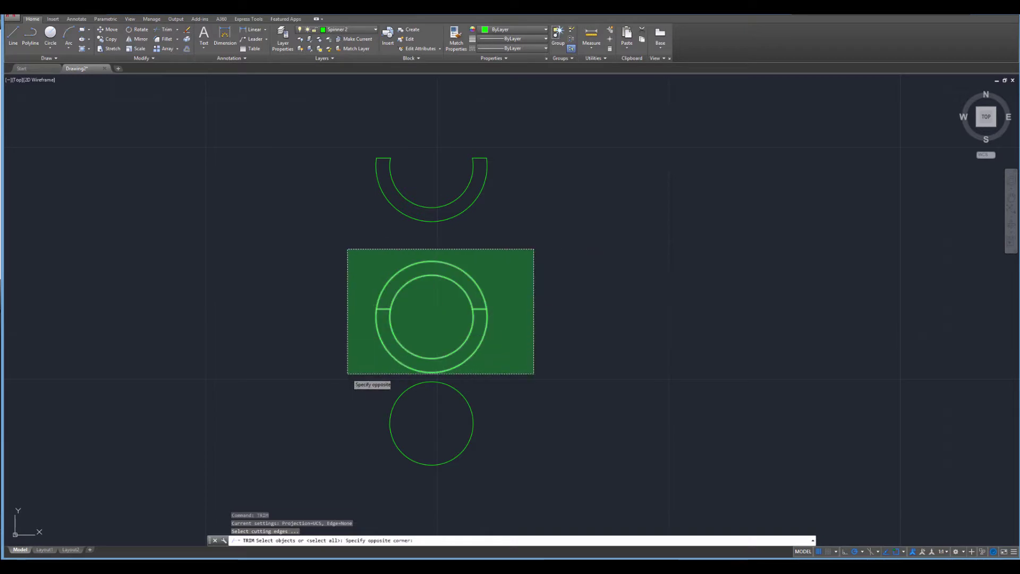
click(348, 374)
key(Return)
click(403, 362)
click(410, 351)
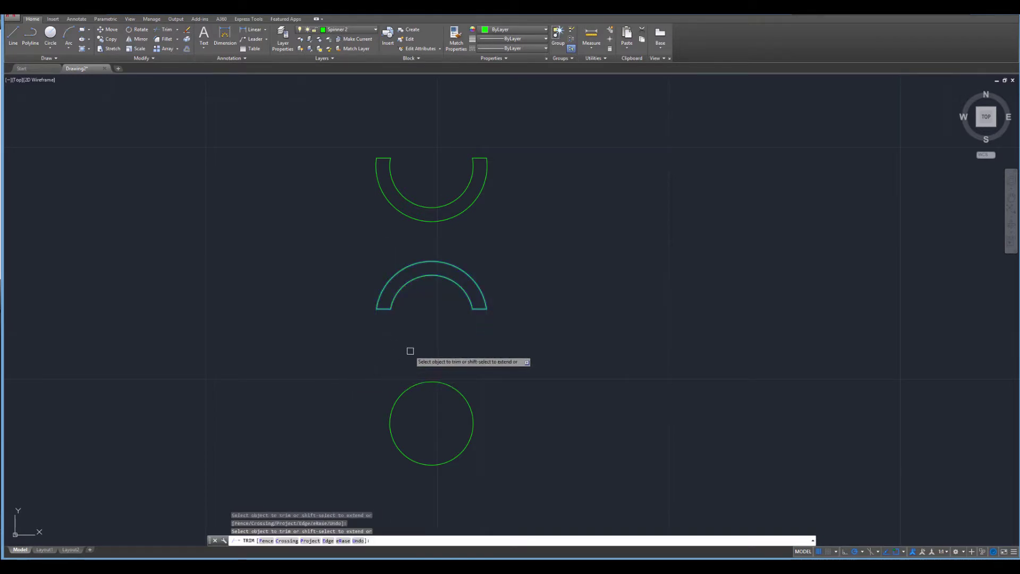
key(Escape)
key(Escape)
key(Escape)
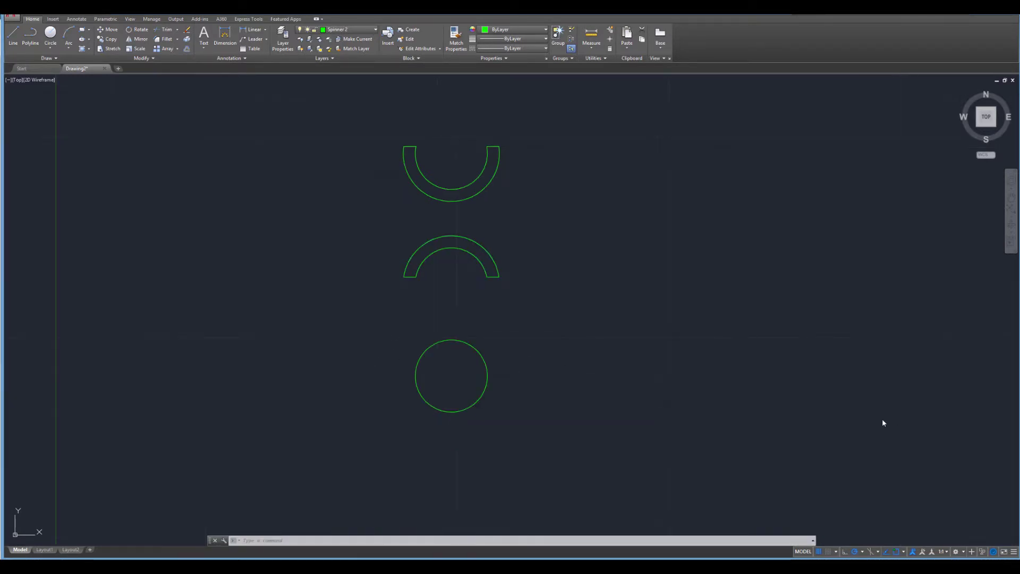
Trim the tiny line end that overshoots the outer arc at the arch profile's left corner
scroll(458, 281, up, 4)
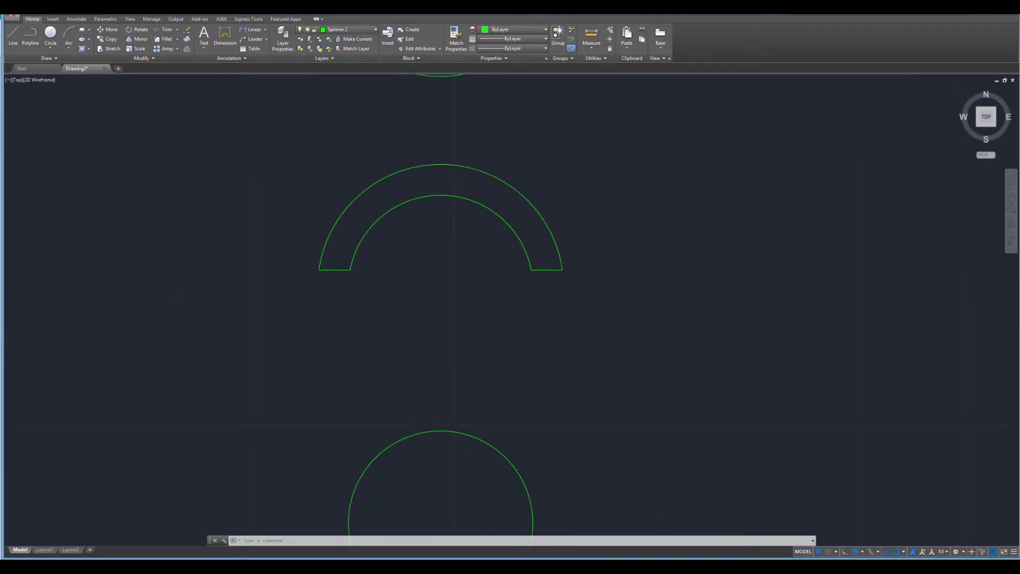
scroll(253, 276, up, 10)
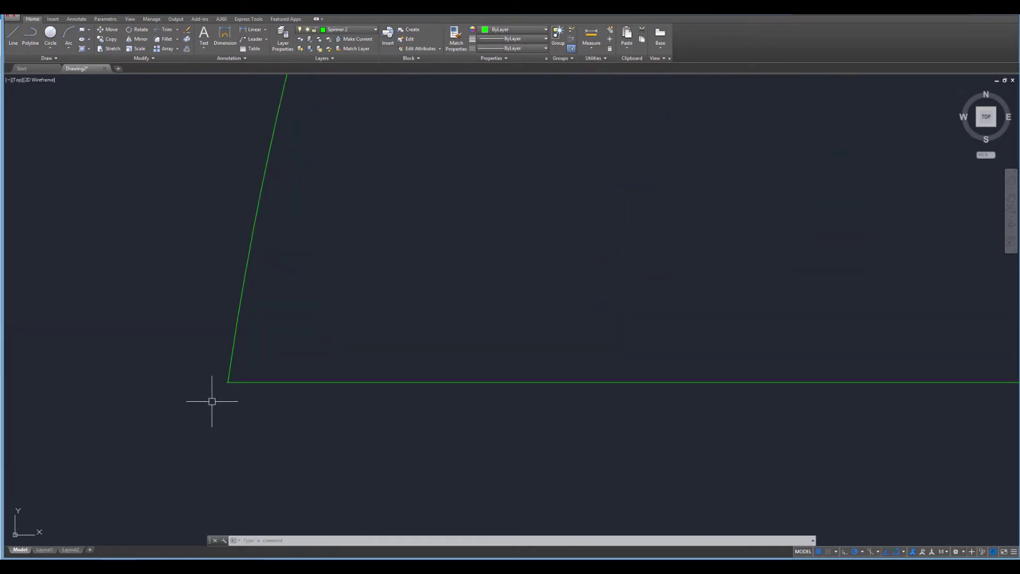
middle_drag(212, 401, 282, 345)
key(Escape)
key(Escape)
key(Escape)
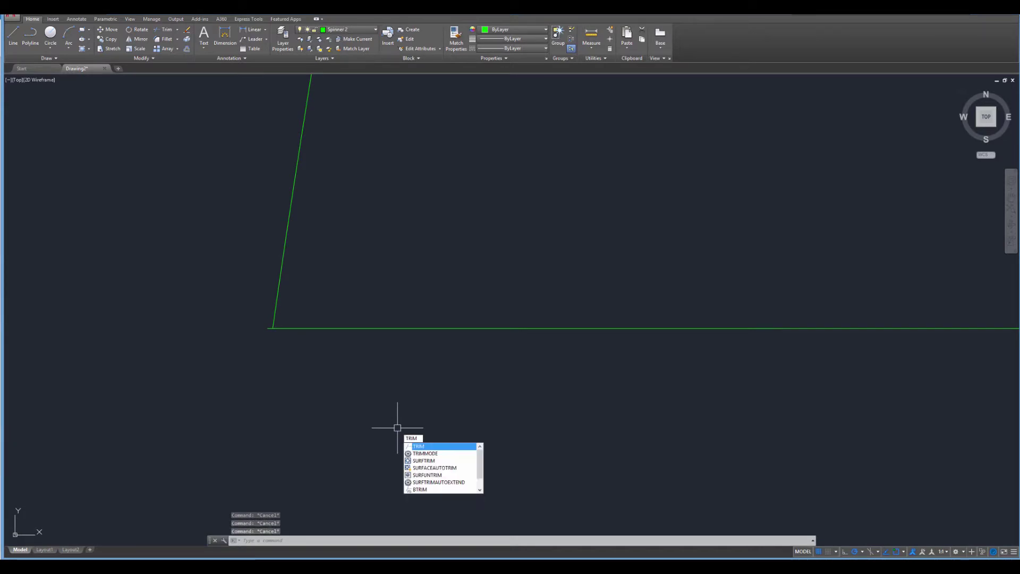
key(Return)
click(448, 400)
click(167, 200)
key(Return)
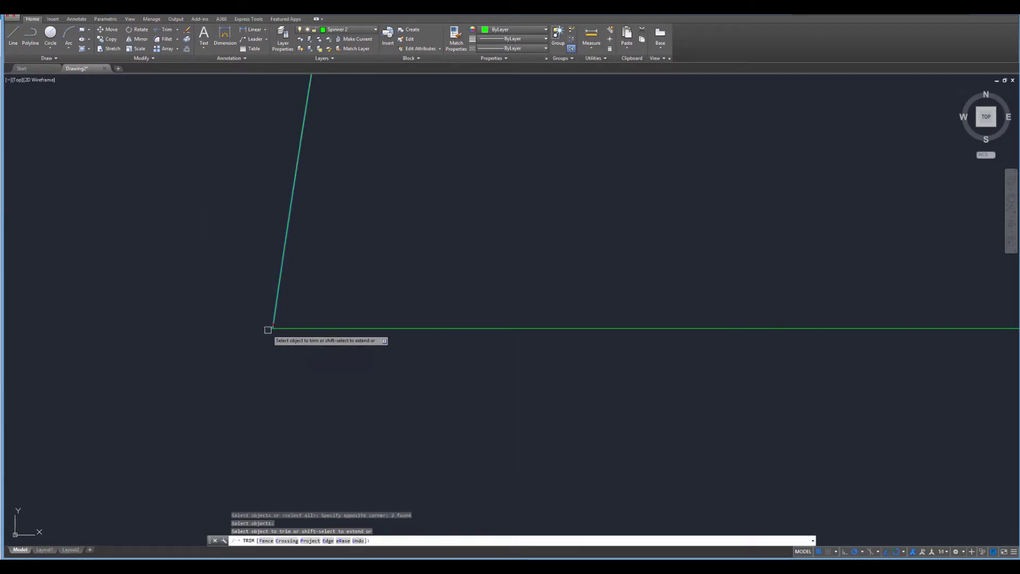
click(267, 329)
scroll(275, 388, down, 12)
Trim the tiny line end that overshoots the outer arc at the arch profile's right corner
scroll(527, 409, up, 4)
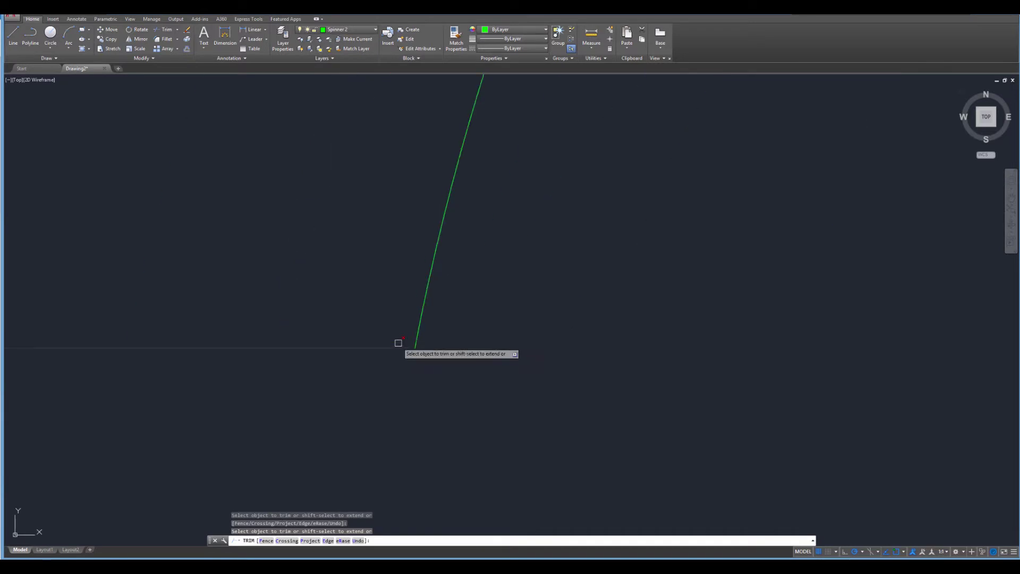
scroll(398, 343, down, 8)
scroll(609, 394, up, 4)
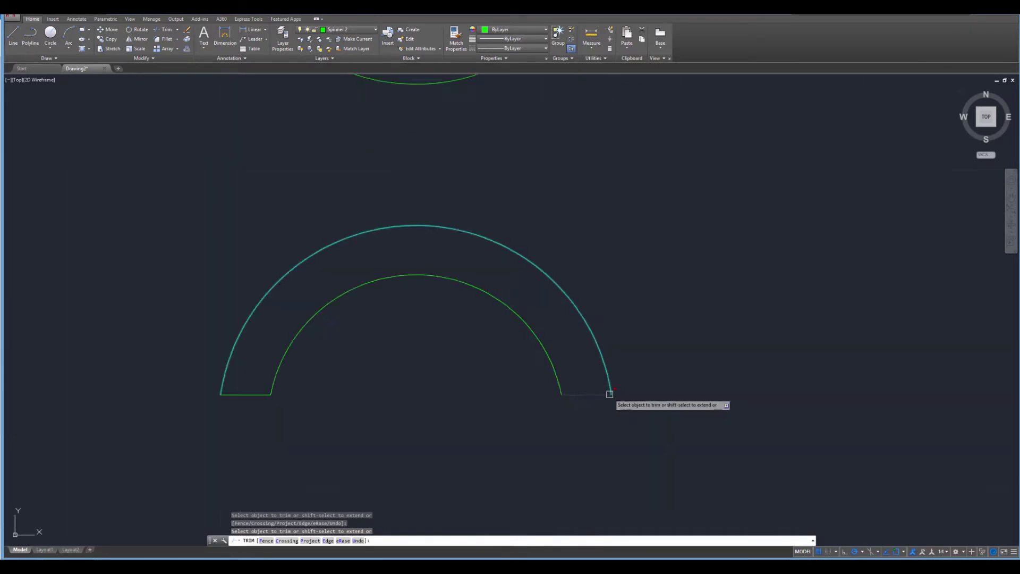
scroll(609, 394, up, 5)
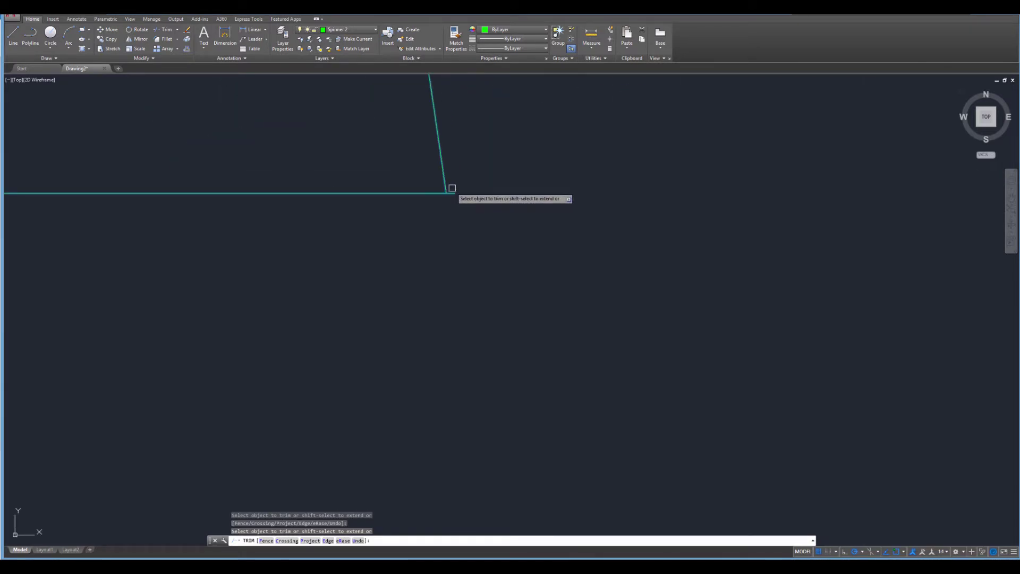
click(453, 194)
scroll(433, 293, down, 5)
middle_drag(266, 307, 741, 290)
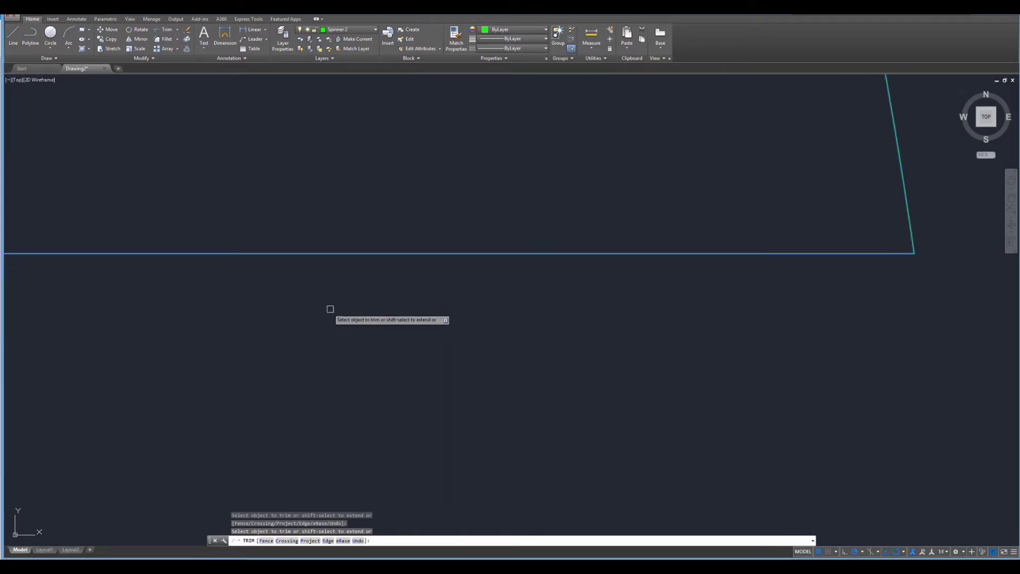
scroll(330, 309, down, 5)
scroll(203, 310, up, 4)
scroll(208, 312, down, 12)
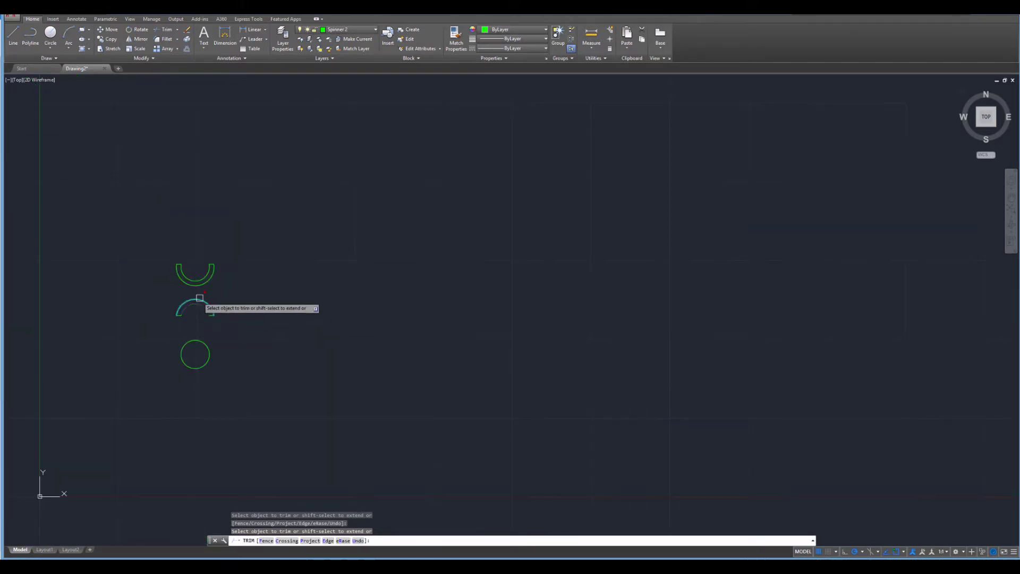
scroll(200, 298, up, 8)
key(Escape)
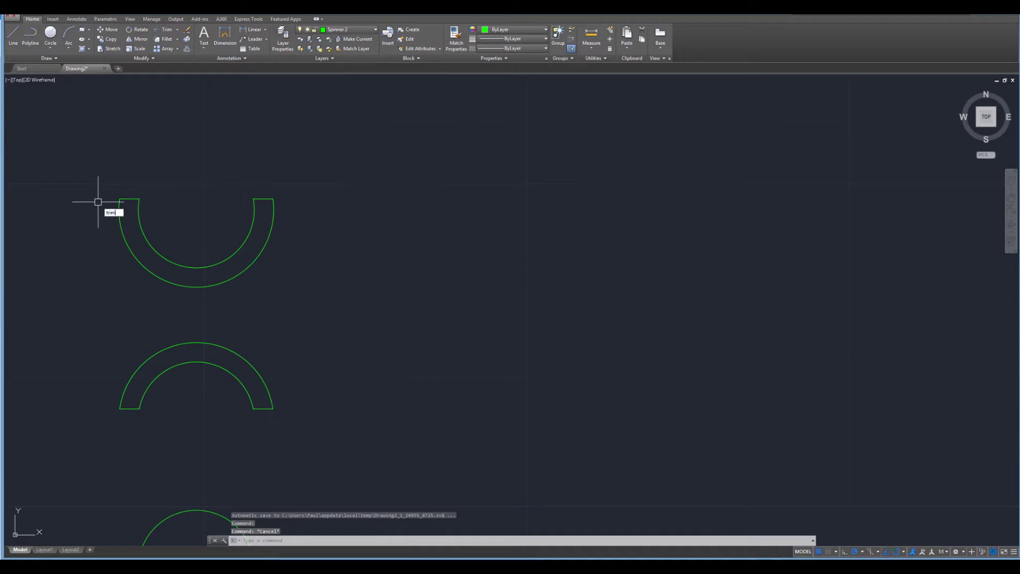
Trim the overshooting line end at the outer left corner of the U-shaped profile
key(Return)
click(87, 168)
click(363, 311)
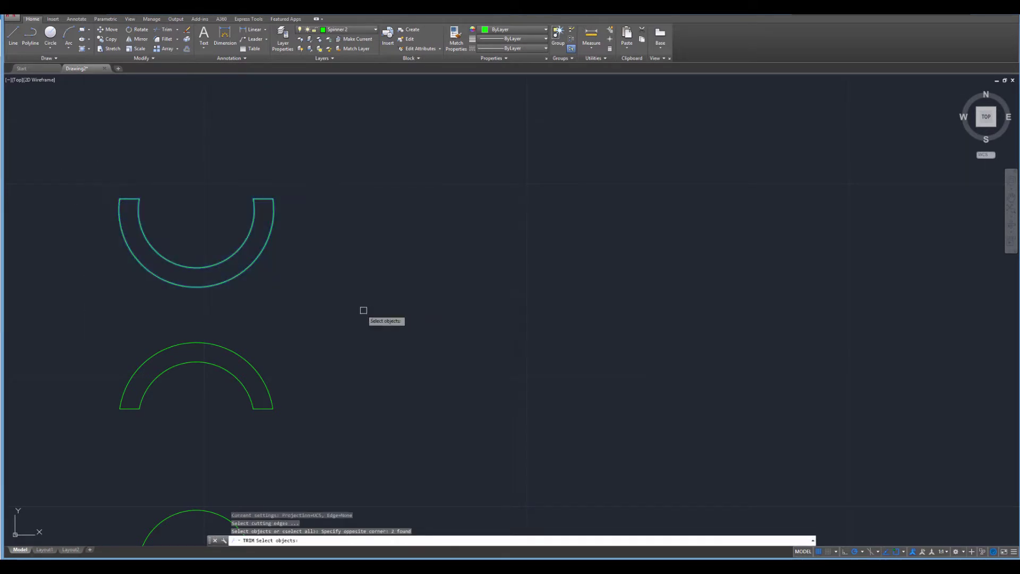
key(Return)
scroll(96, 191, up, 2)
scroll(95, 189, up, 10)
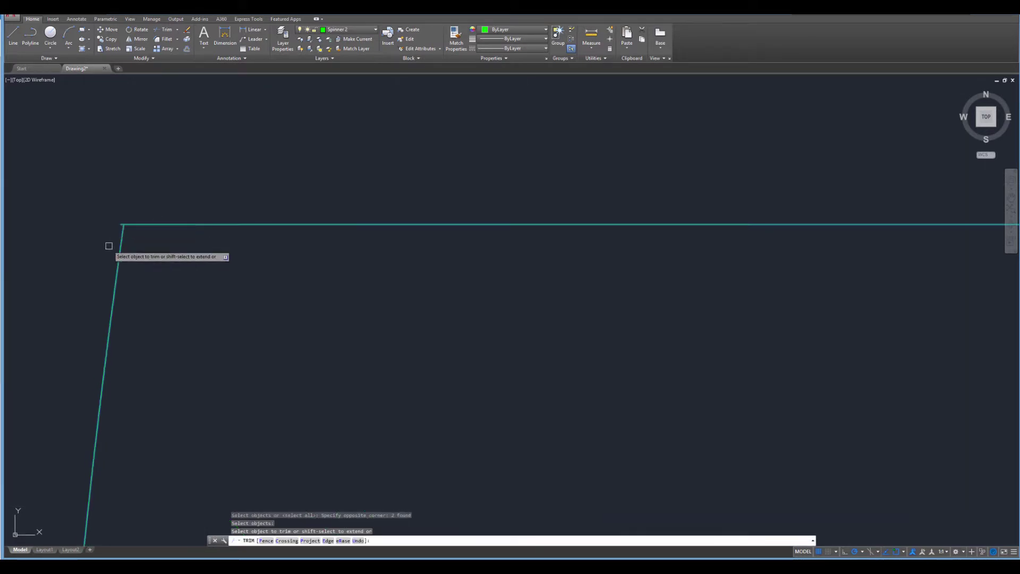
scroll(123, 221, up, 5)
click(124, 214)
scroll(139, 207, up, 3)
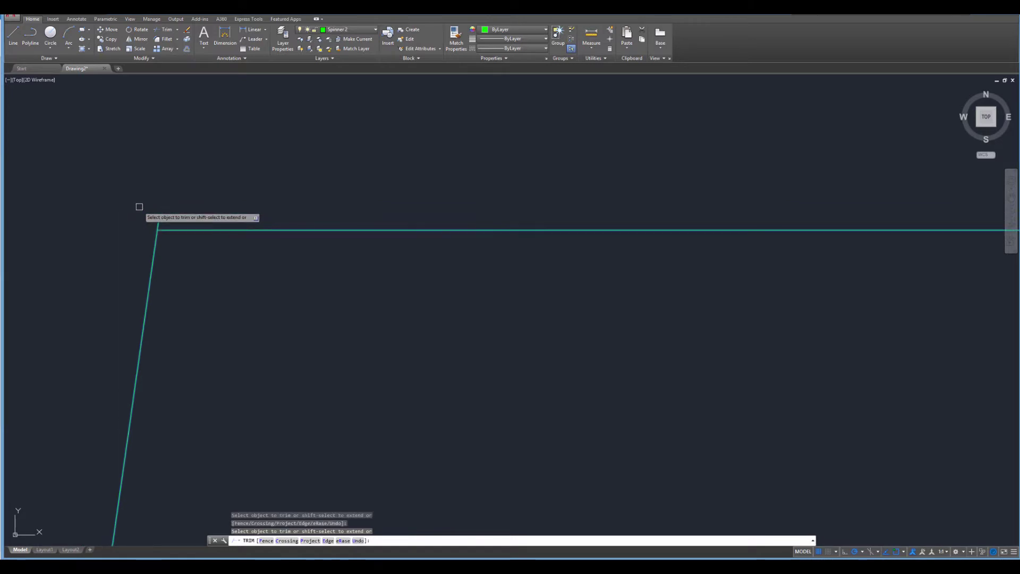
scroll(159, 233, down, 8)
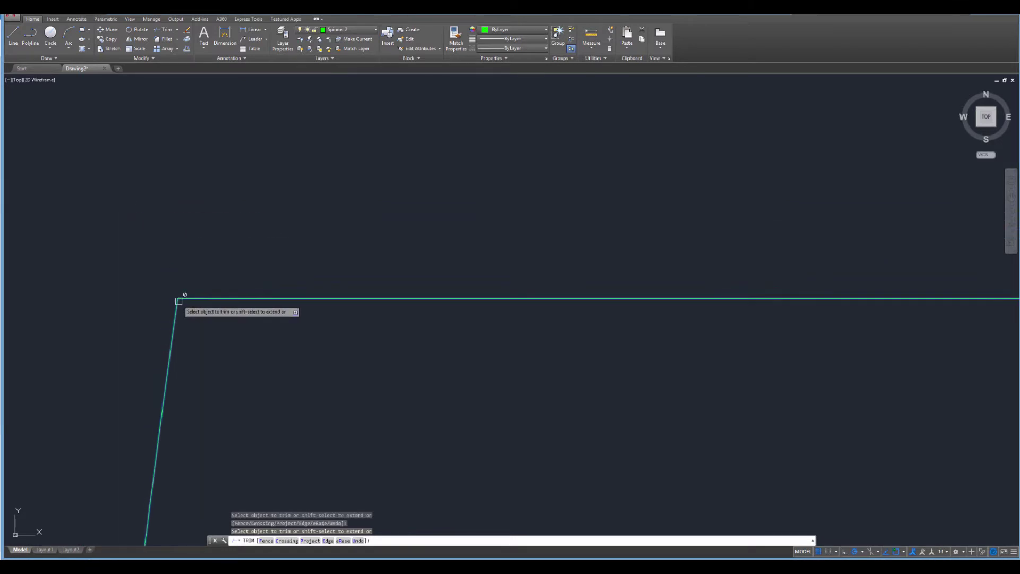
scroll(781, 332, up, 5)
scroll(778, 290, down, 3)
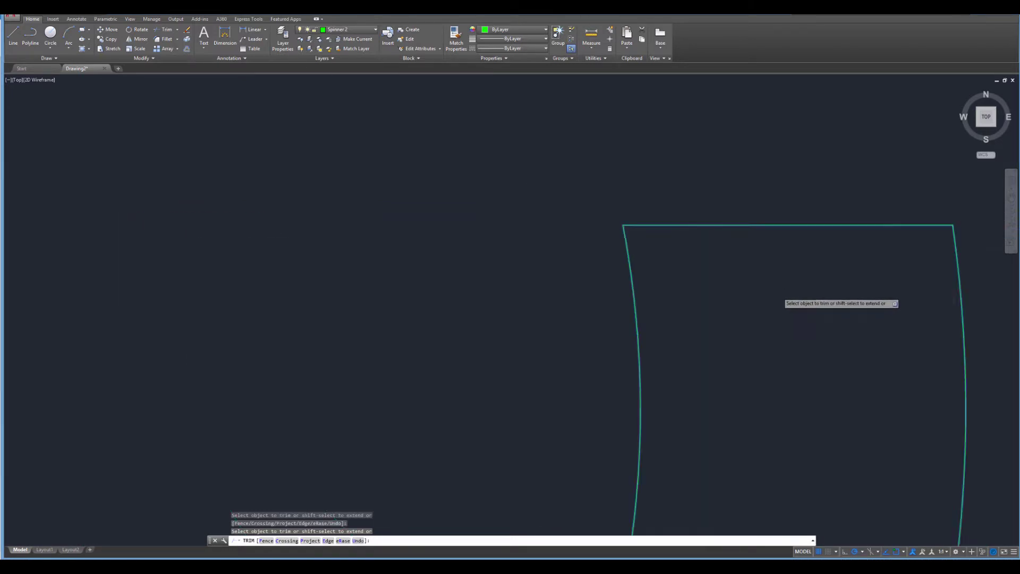
Examine the remaining corners of the U-shaped profile for overshooting ends and finish trimming
scroll(862, 253, up, 5)
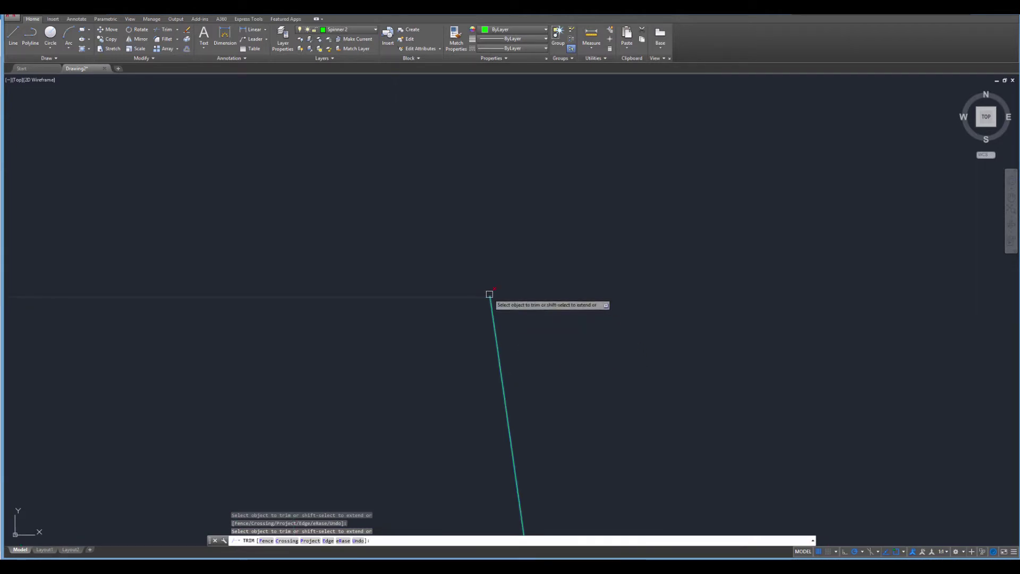
middle_drag(494, 294, 515, 313)
scroll(514, 314, down, 12)
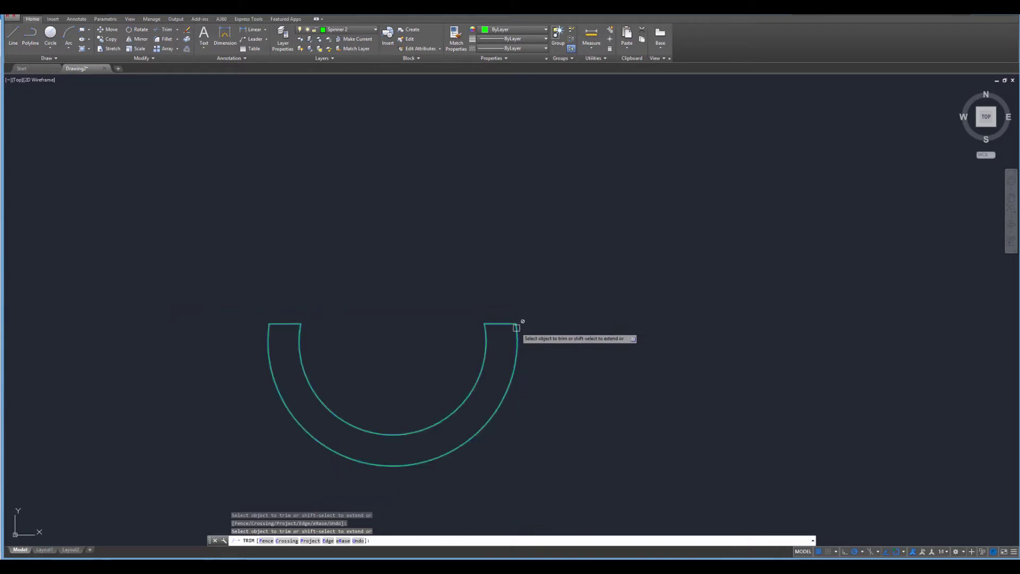
scroll(515, 341, up, 3)
key(Escape)
mouse_move(480, 447)
middle_down()
mouse_move(528, 285)
mouse_move(556, 285)
middle_up()
key(Escape)
key(Escape)
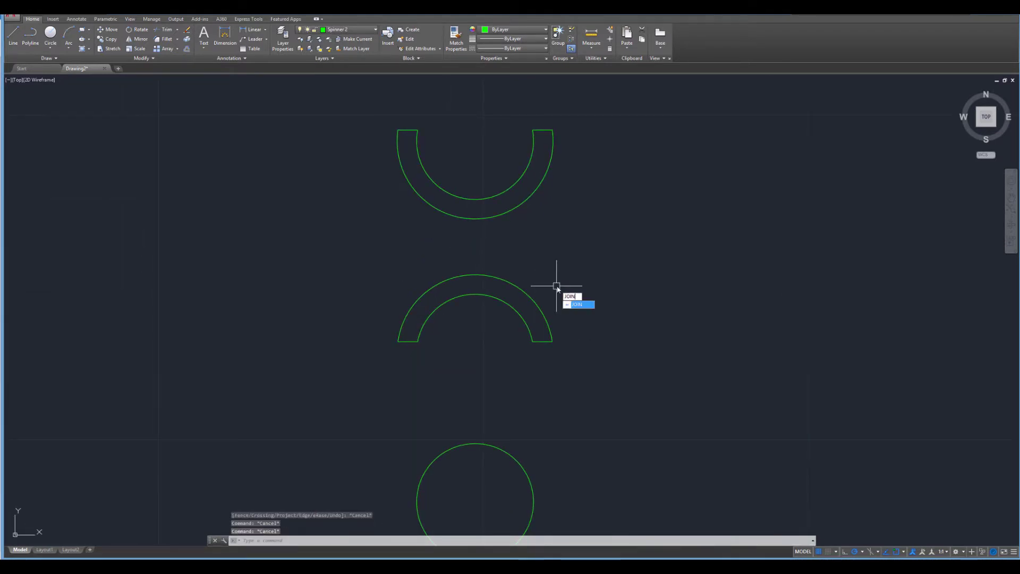
Join all segments of the arch profile into a single closed polyline
key(Return)
click(588, 360)
click(364, 268)
key(Return)
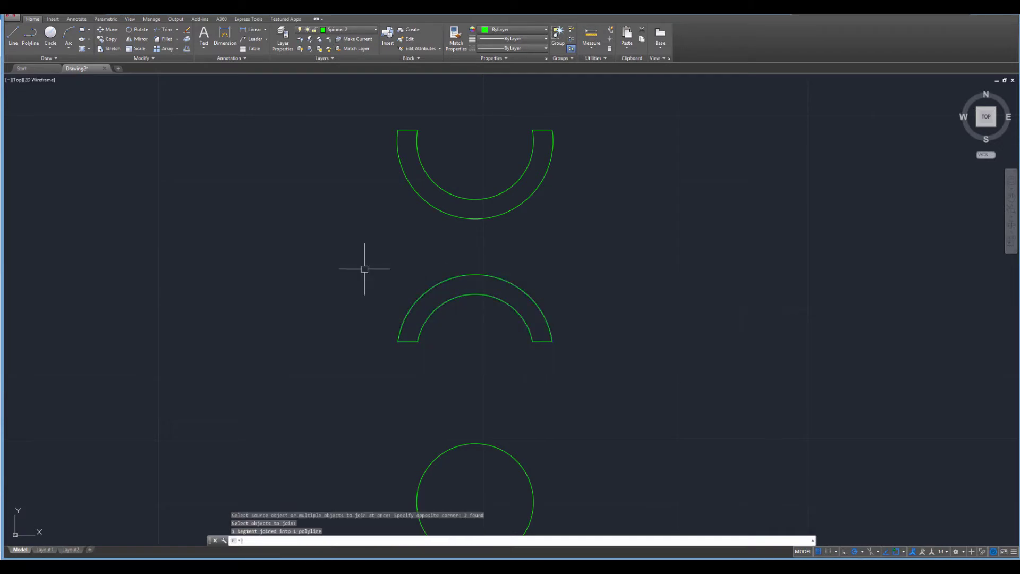
Join all segments of the U-shaped profile into a single closed polyline
key(Return)
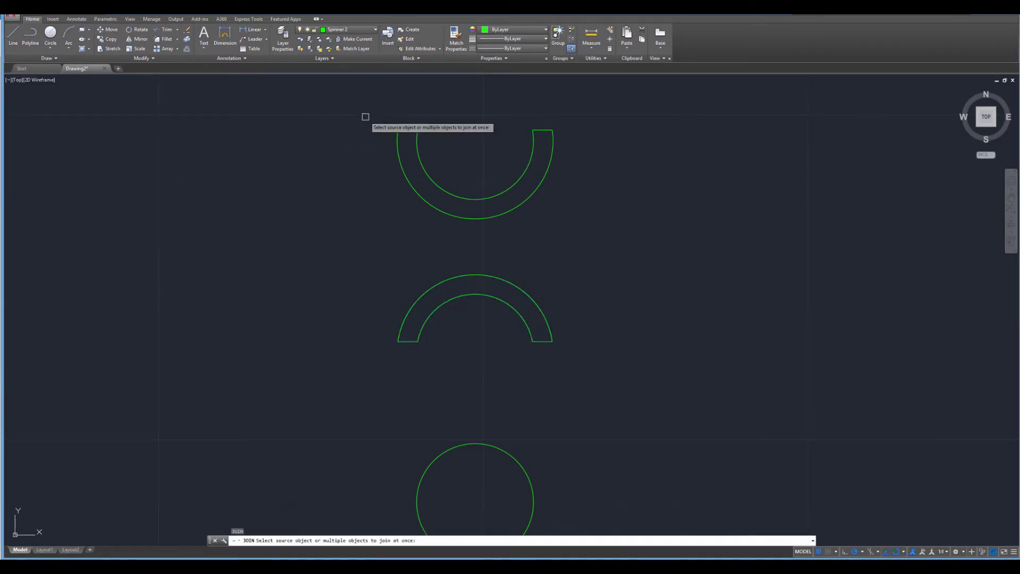
click(365, 116)
click(615, 241)
key(Return)
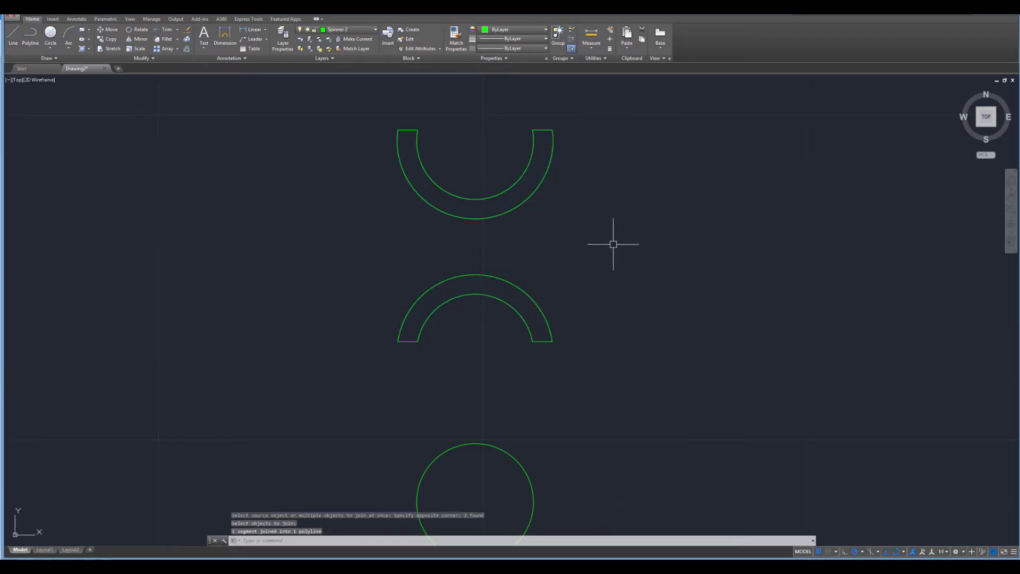
key(Escape)
key(Escape)
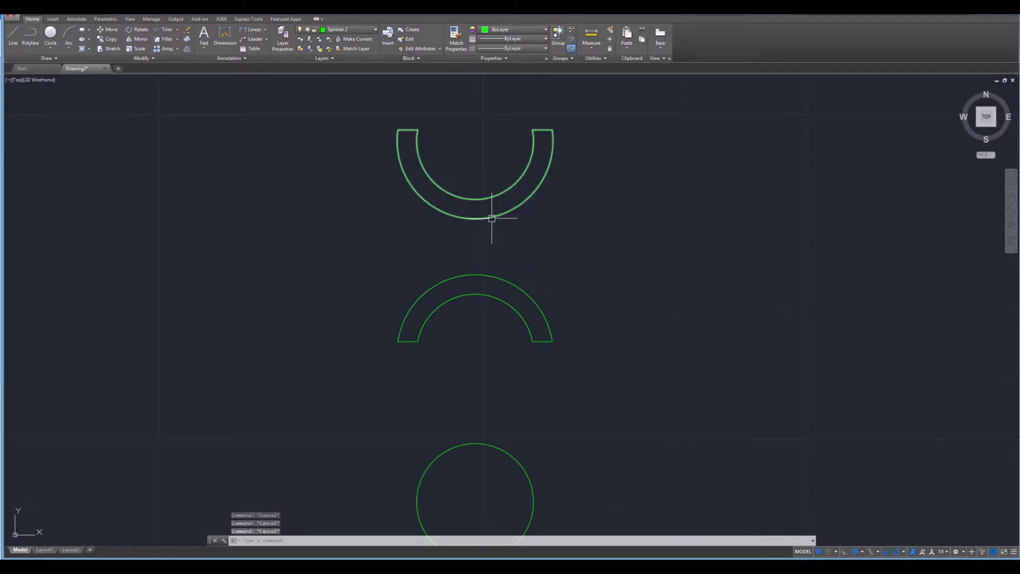
Move the U-shaped profile by its upper-left outer corner onto the arch profile's lower-left outer corner so both form a full ring
scroll(572, 304, down, 2)
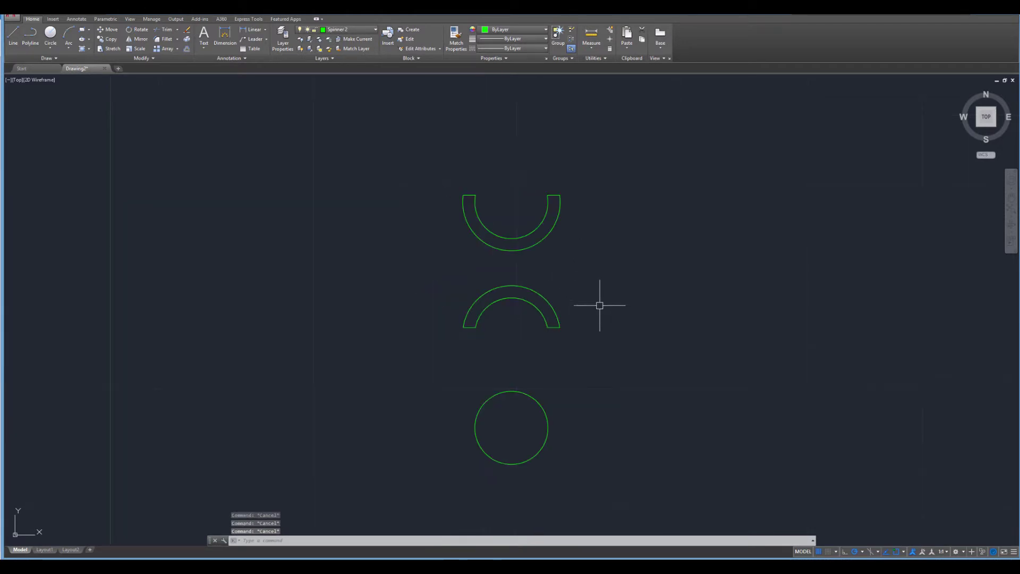
mouse_move(599, 306)
middle_down()
mouse_move(575, 286)
mouse_move(560, 239)
middle_up()
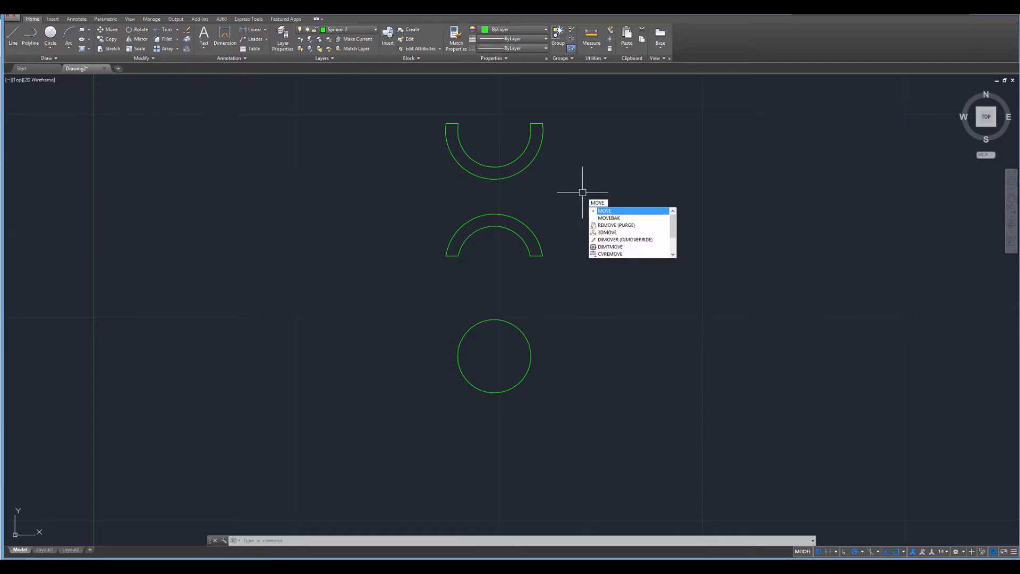
key(Return)
click(577, 188)
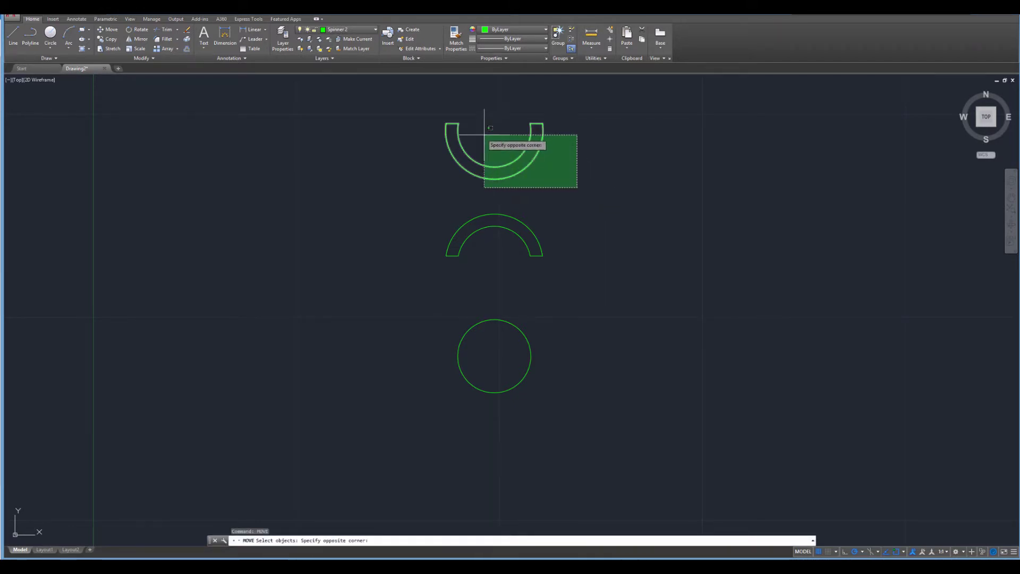
click(425, 105)
key(Return)
click(446, 122)
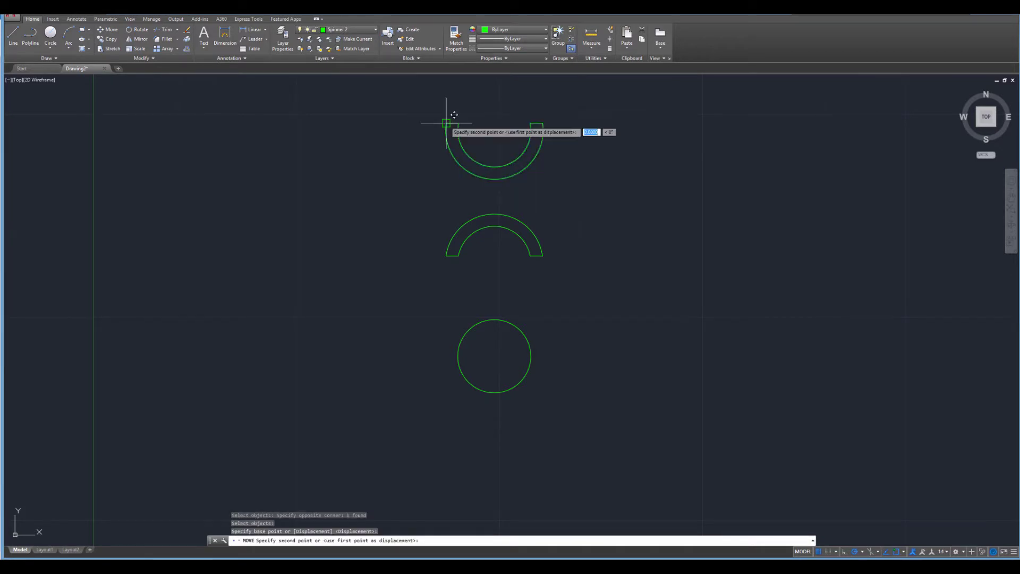
click(445, 256)
key(Escape)
key(Escape)
key(Escape)
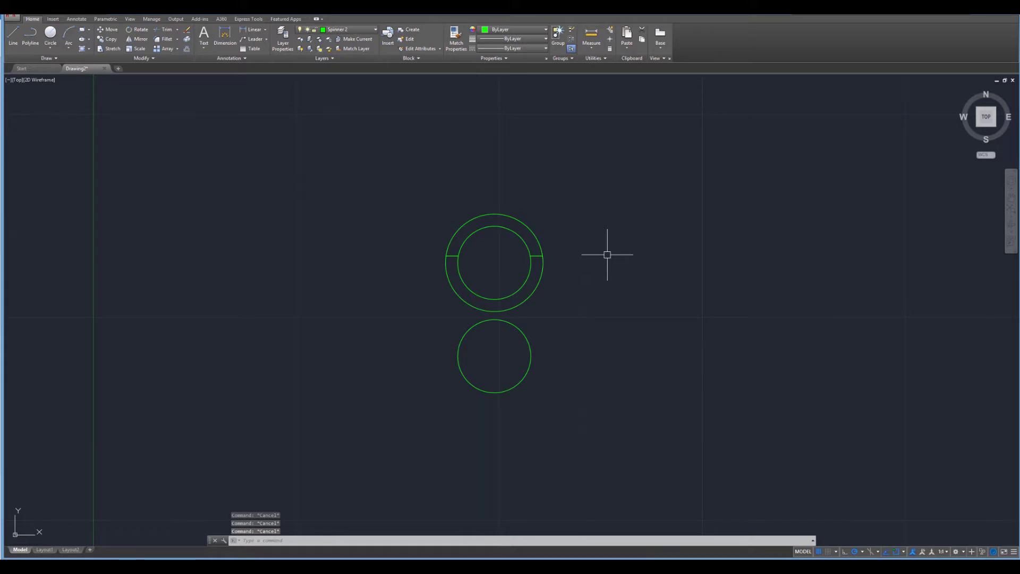
Create a polar array of the arch profile around the lower circle's center with 3 items spaced 120 degrees apart
text(rray)
key(Return)
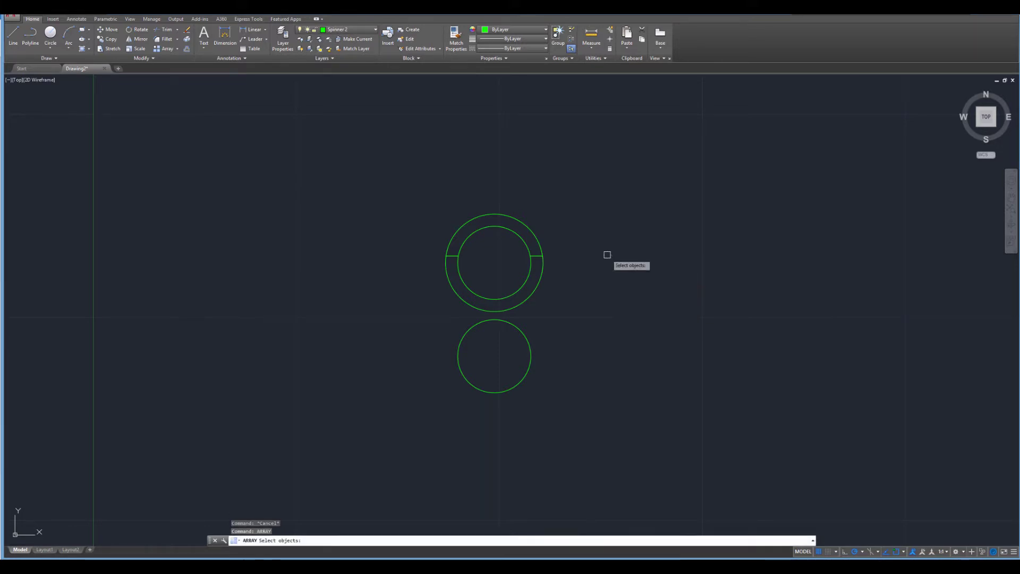
click(512, 216)
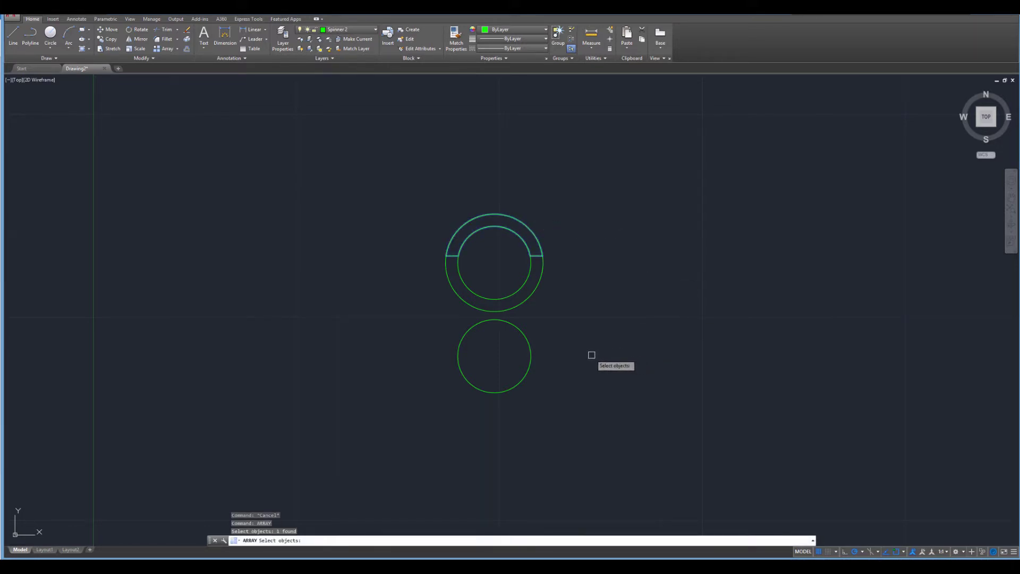
key(Return)
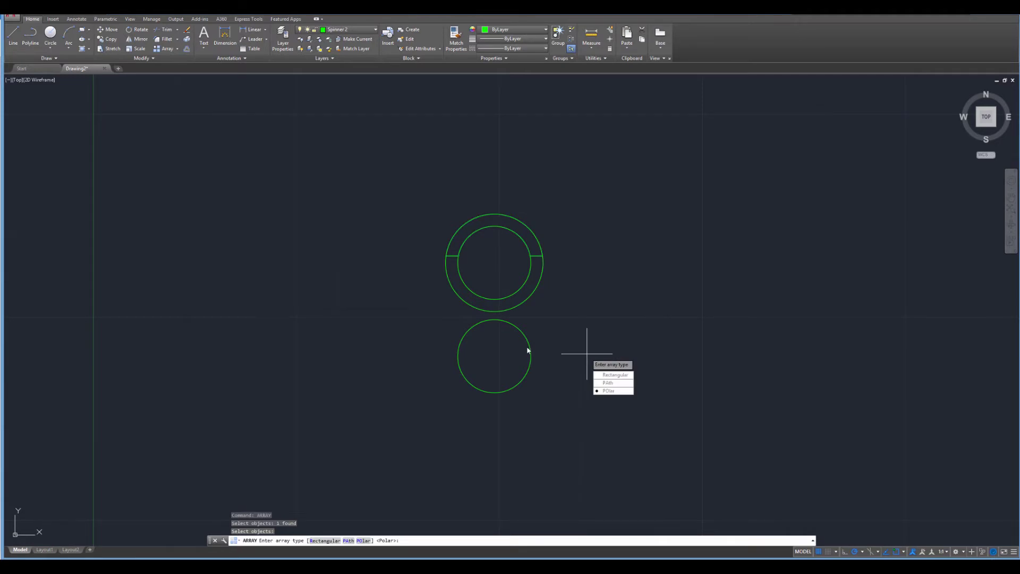
click(606, 391)
click(494, 355)
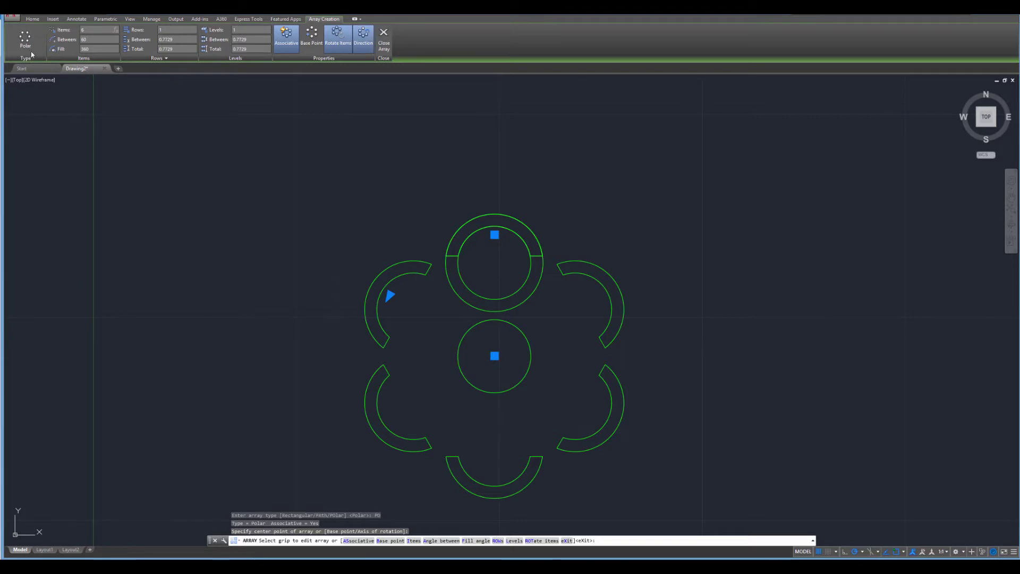
click(89, 39)
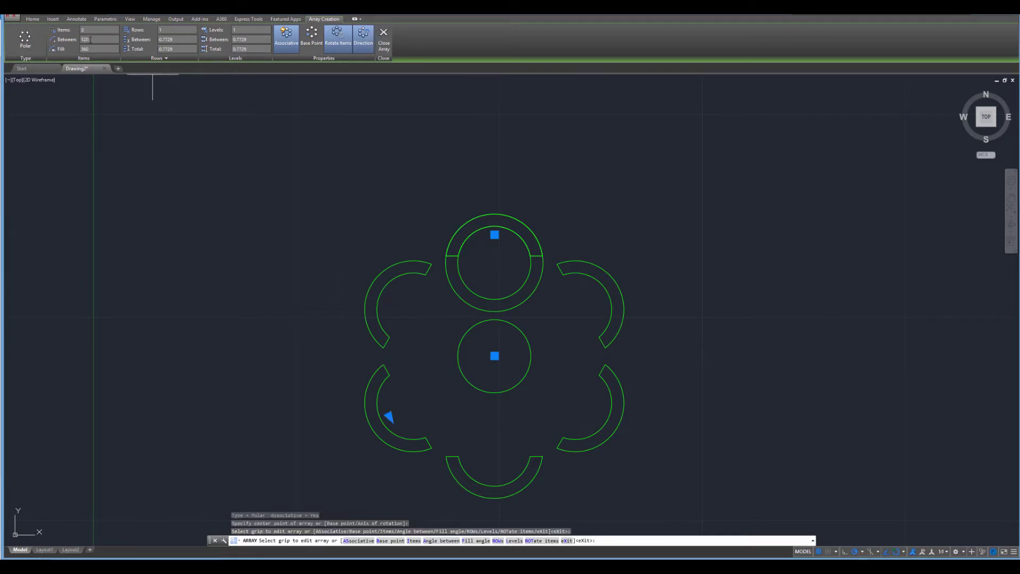
key(Return)
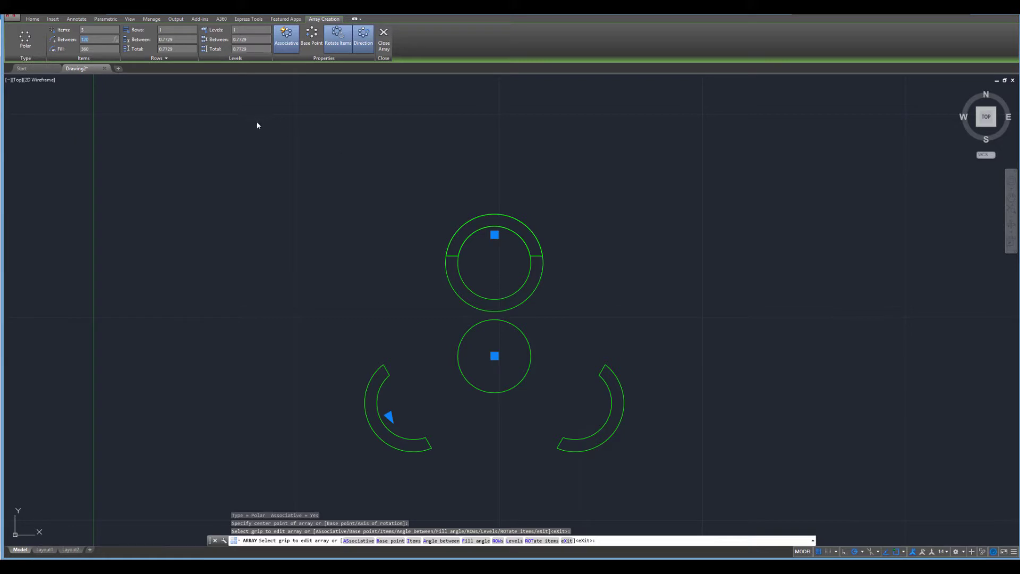
key(Escape)
key(Escape)
key(Escape)
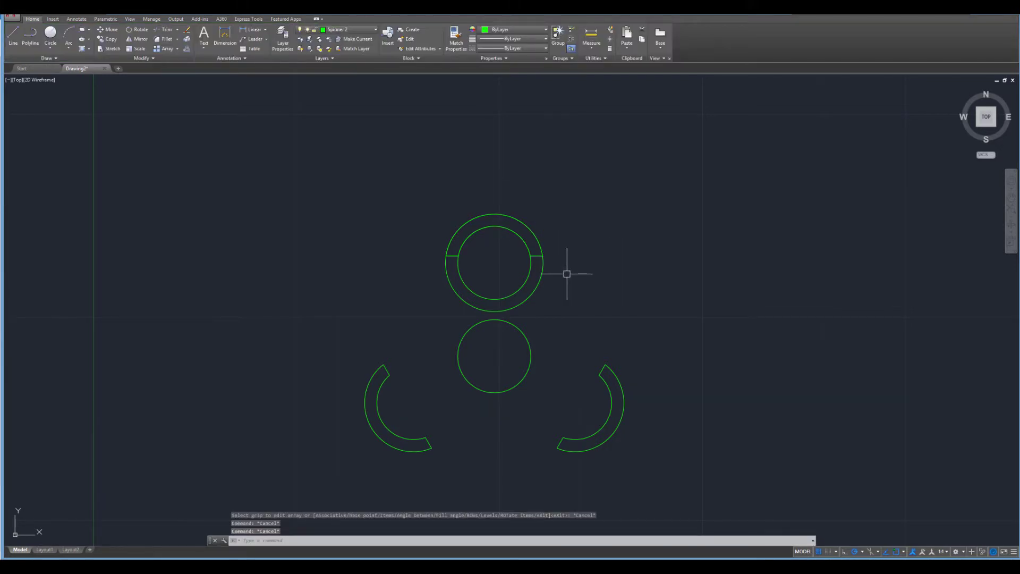
Create a polar array of the ring's U-shaped profile around the central circle's center with 3 items spaced 120 degrees apart
text(y)
key(Return)
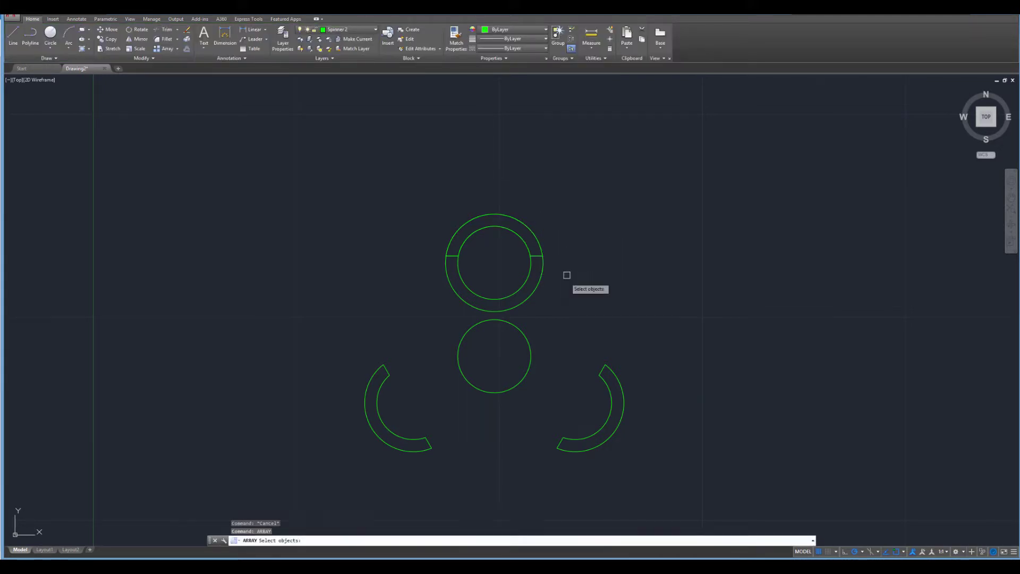
click(559, 307)
click(505, 281)
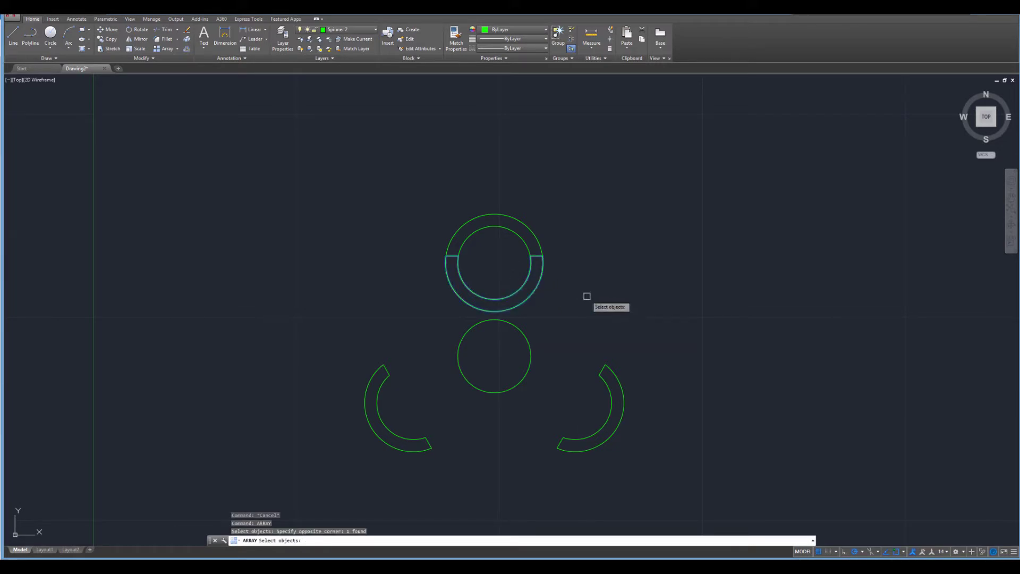
key(Return)
key(Return)
click(494, 355)
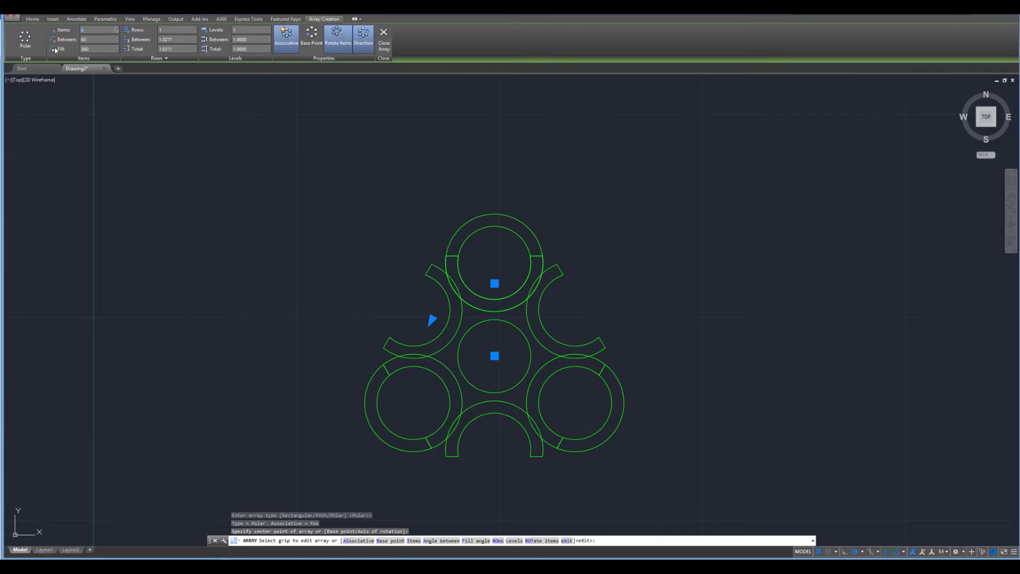
key(Return)
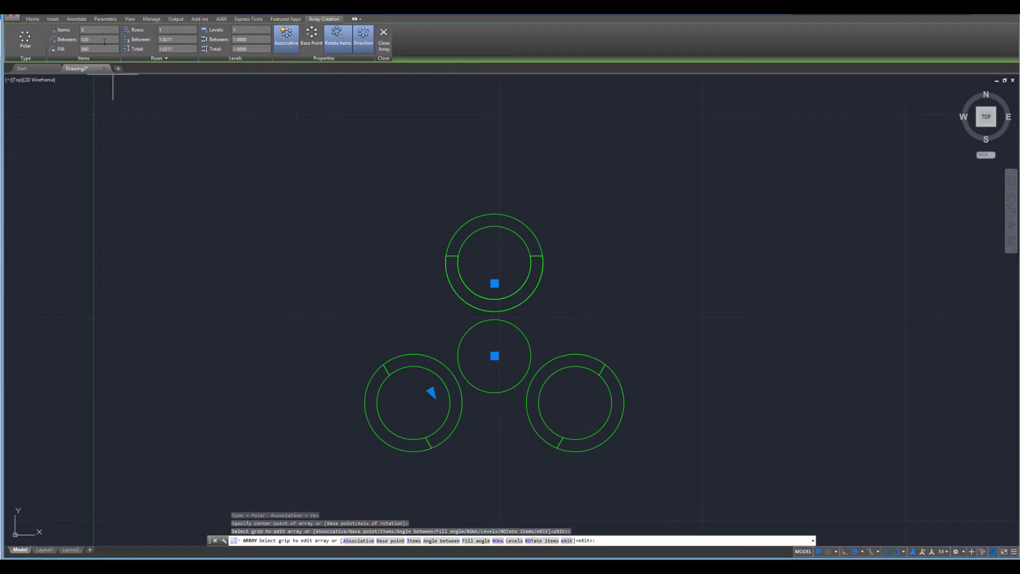
key(Return)
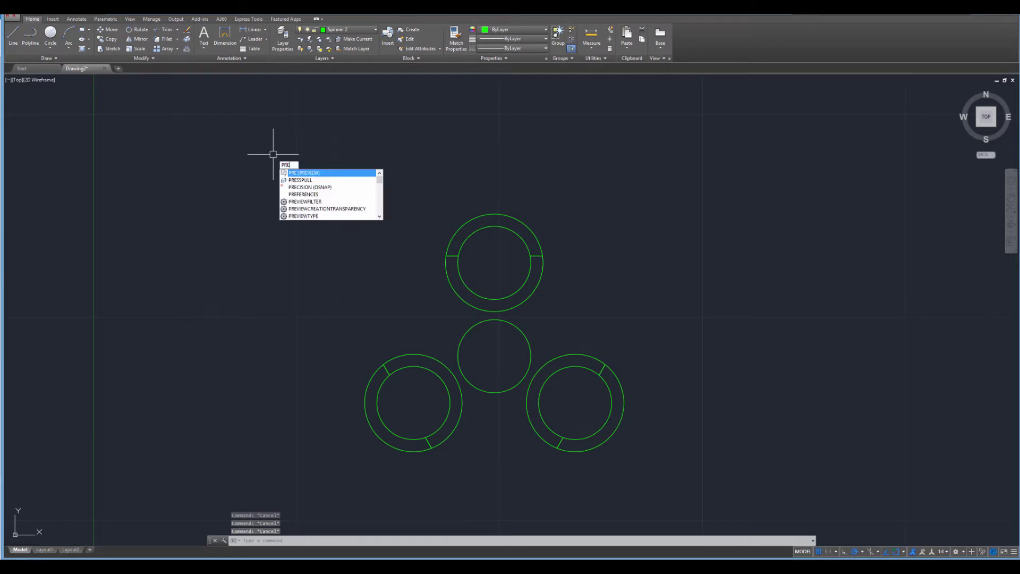
click(308, 181)
key(Escape)
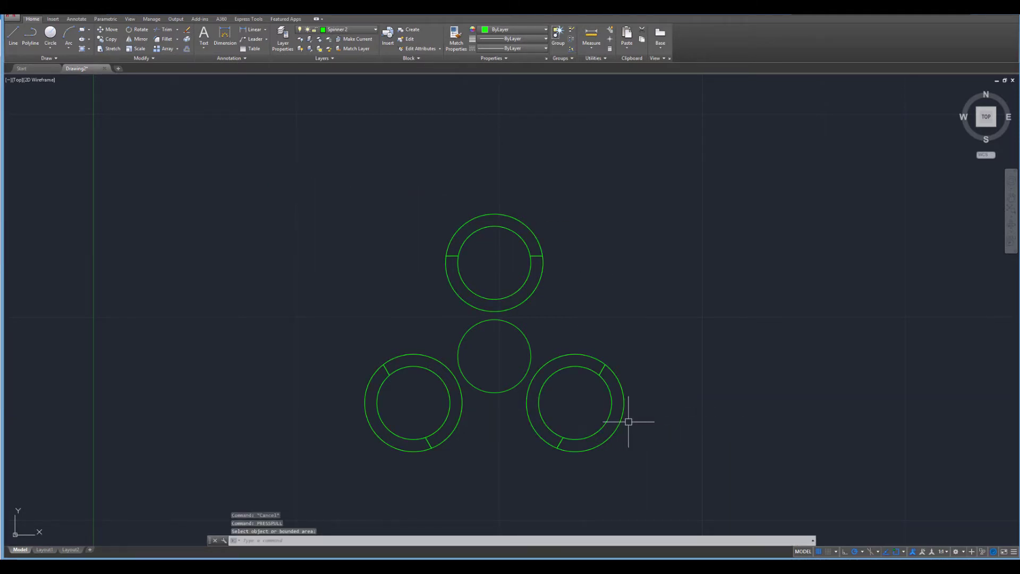
click(623, 421)
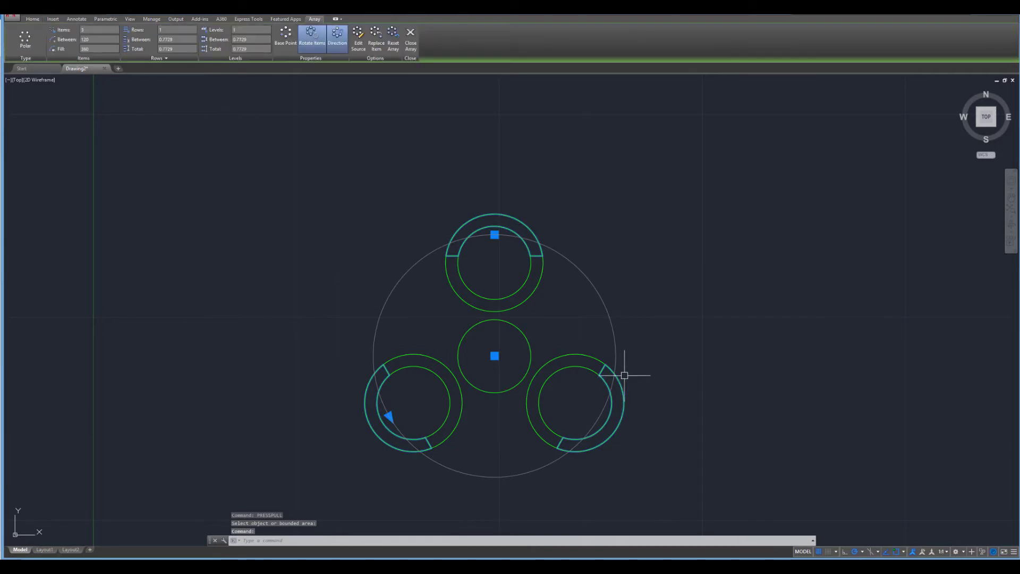
Extrude the outer arch section of the lower-right ring upward by 0.15 with Presspull
shift+middle_drag(619, 371, 623, 338)
key(Escape)
key(Escape)
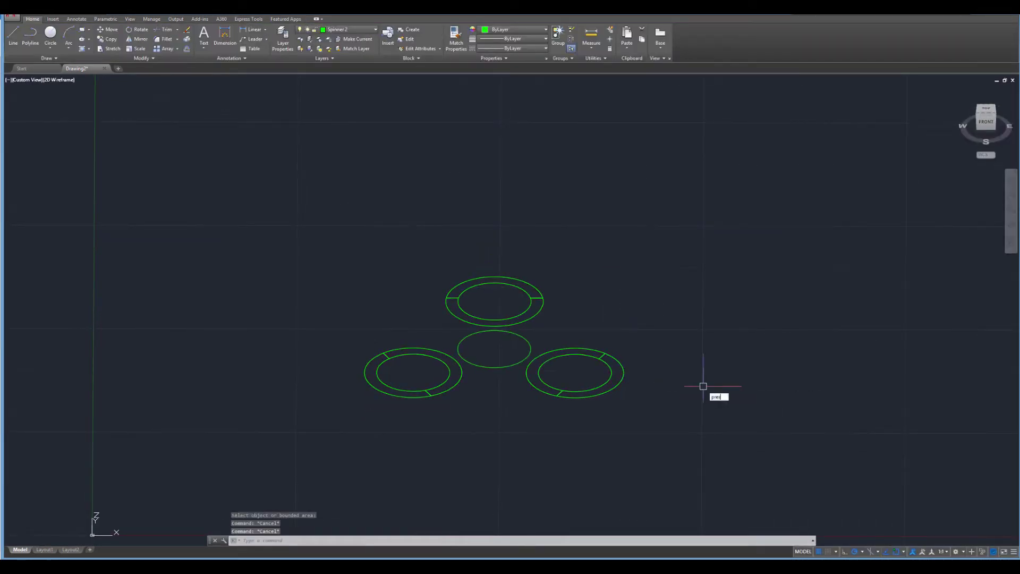
text(press)
key(Return)
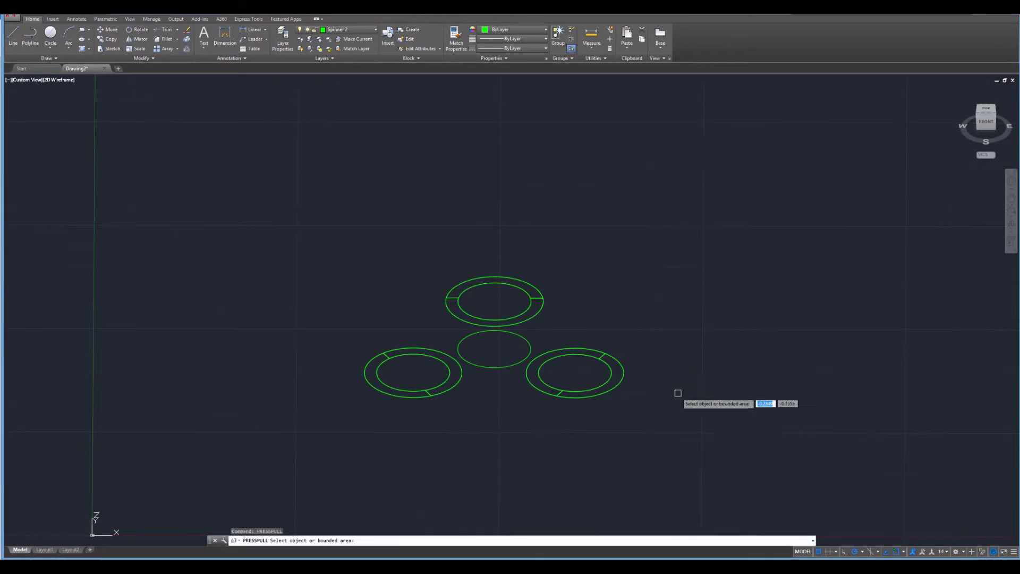
click(611, 385)
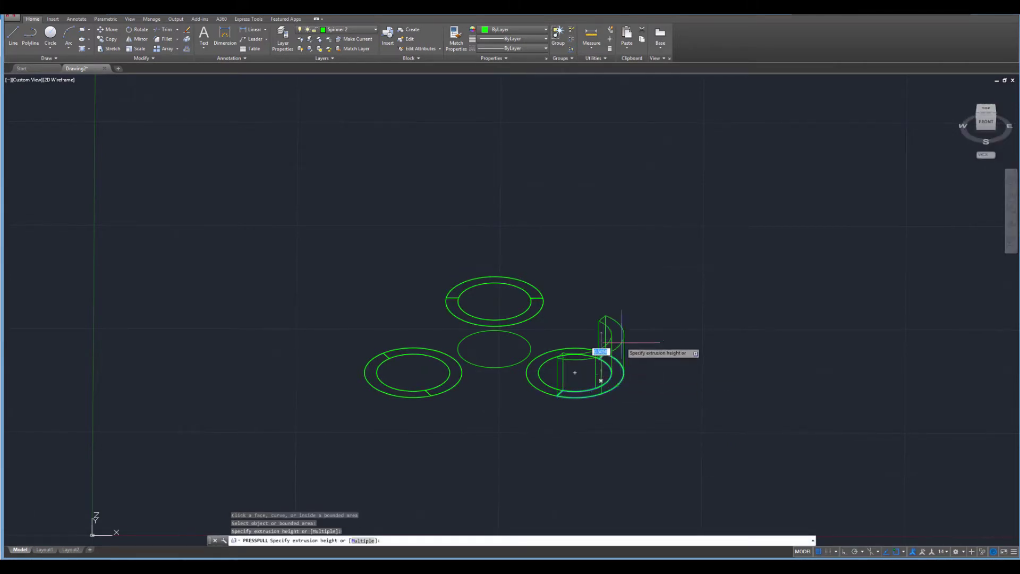
text(.15)
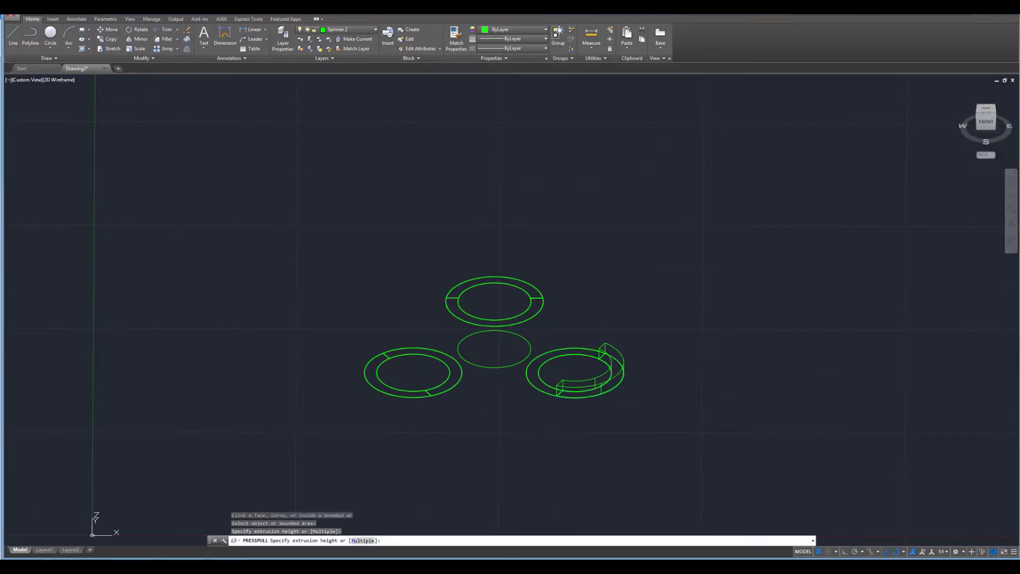
key(Return)
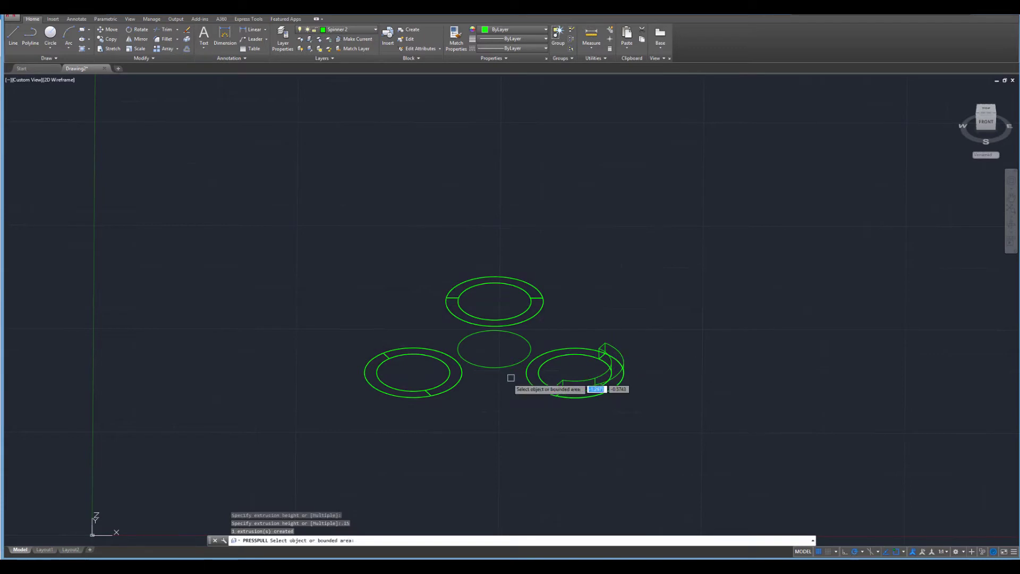
Extrude the outer arch sections of the lower-left ring and the upper ring by 0.15
click(409, 395)
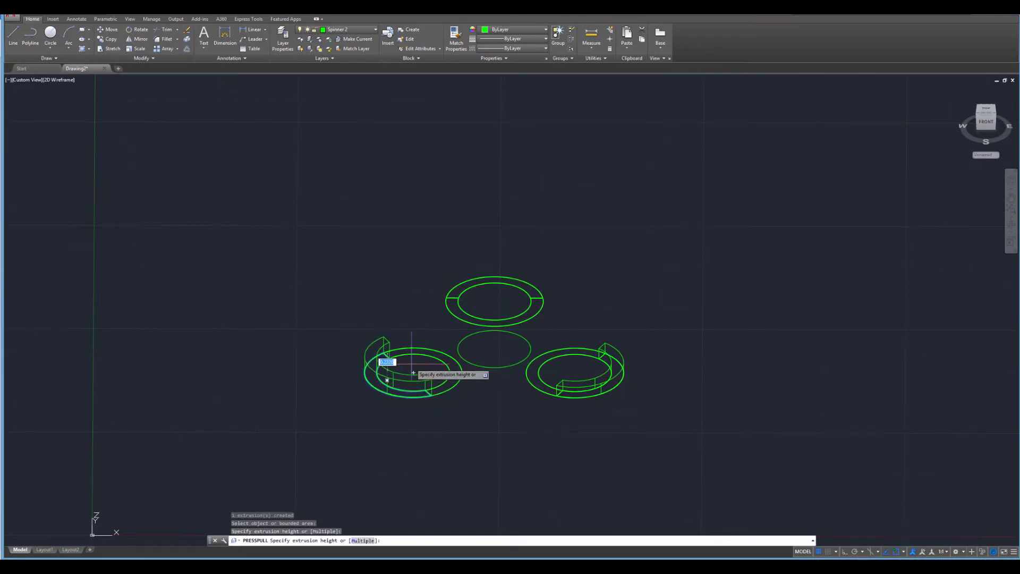
text(.15)
key(Return)
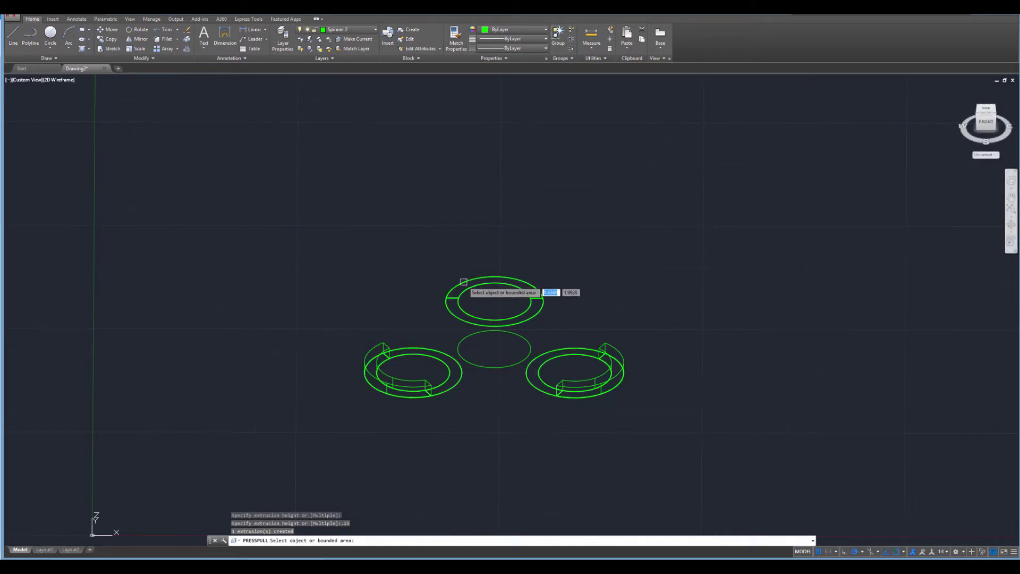
click(464, 283)
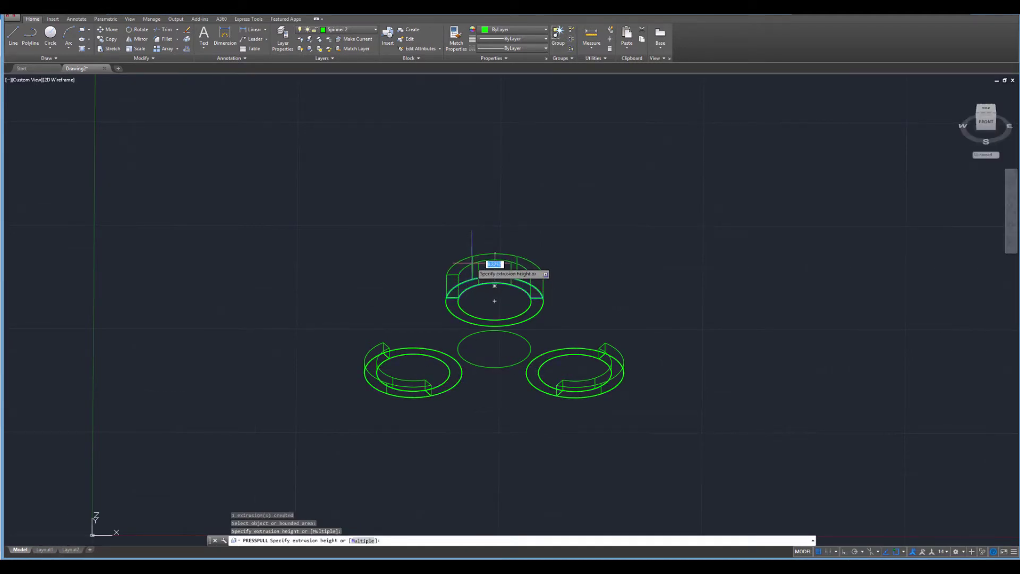
text(.15)
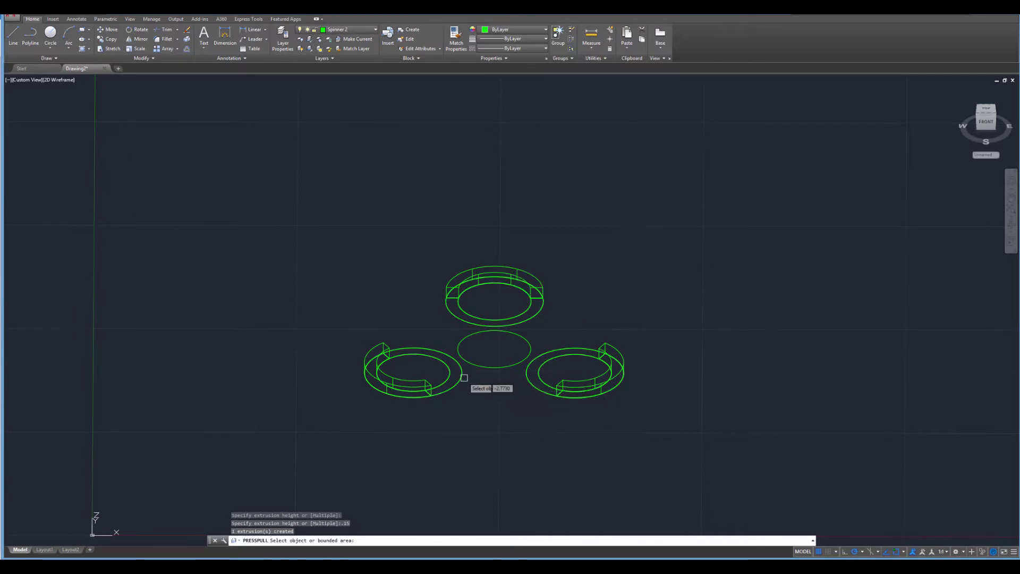
key(Return)
Try to extrude the inner U-shaped section of the lower-left ring with Presspull
click(457, 357)
key(Return)
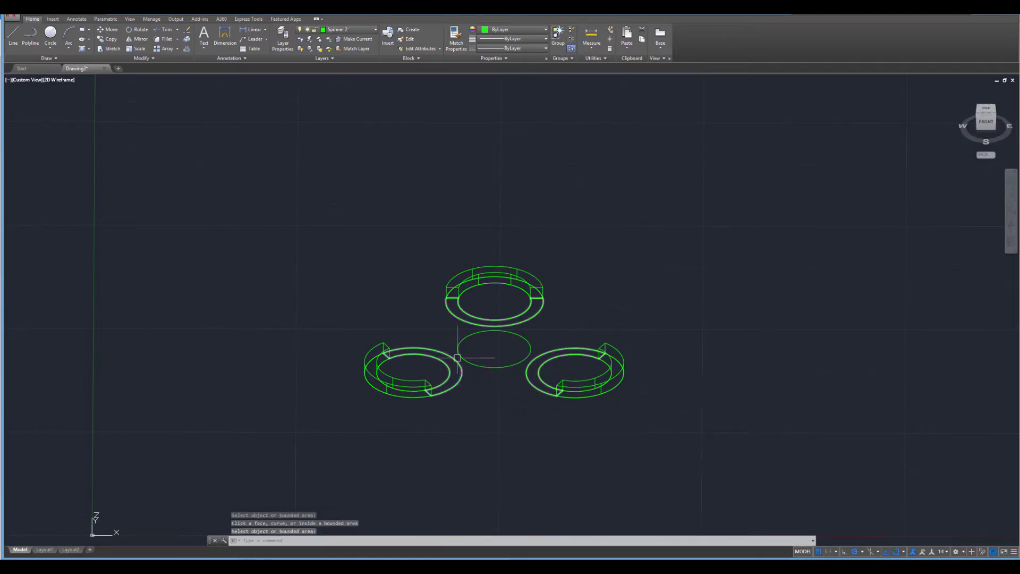
click(460, 375)
key(Return)
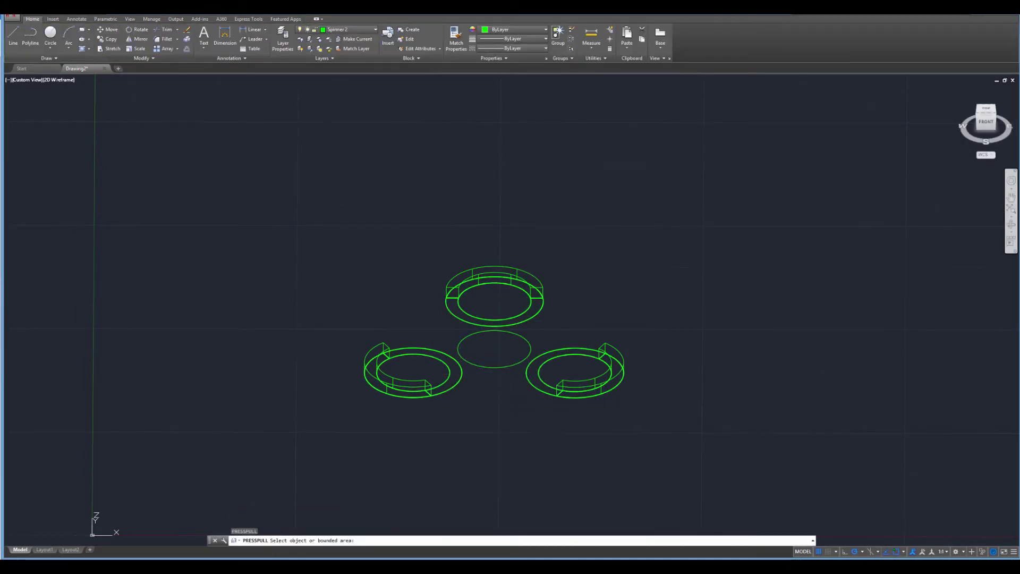
click(459, 367)
key(Escape)
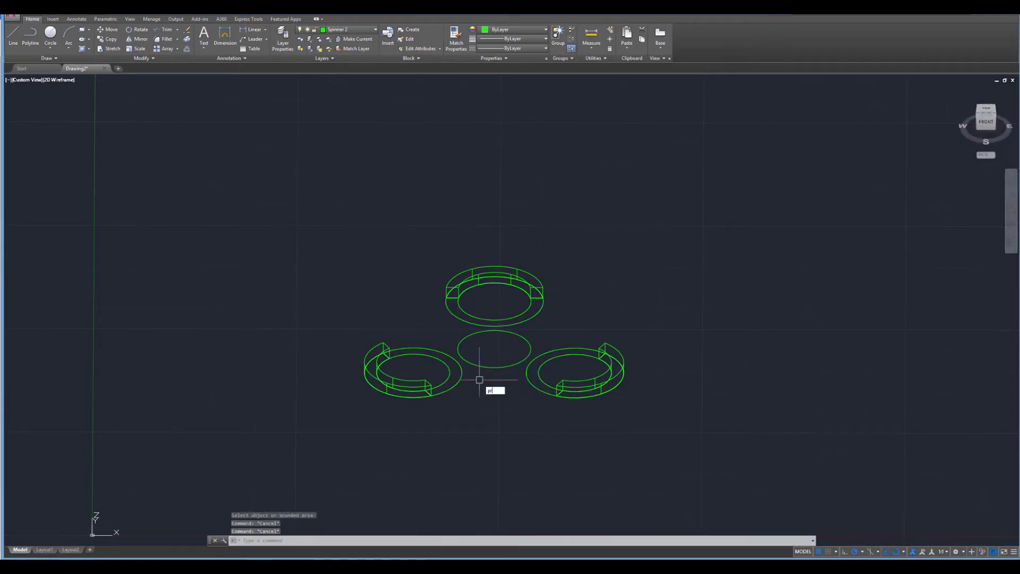
Extrude the inner U-shaped section of the lower-left ring upward by 0.15 with Presspull
text(press)
key(Return)
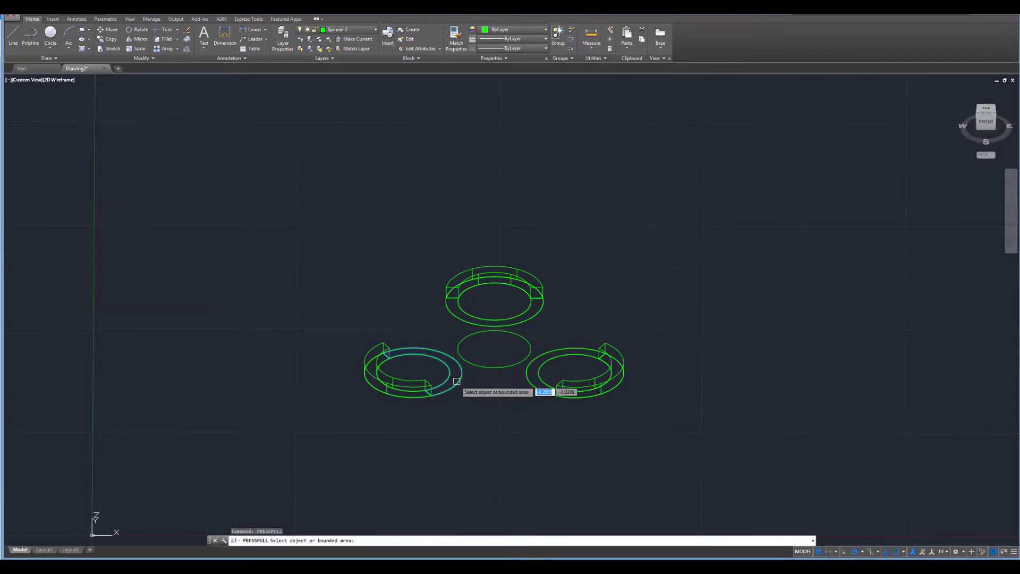
click(413, 372)
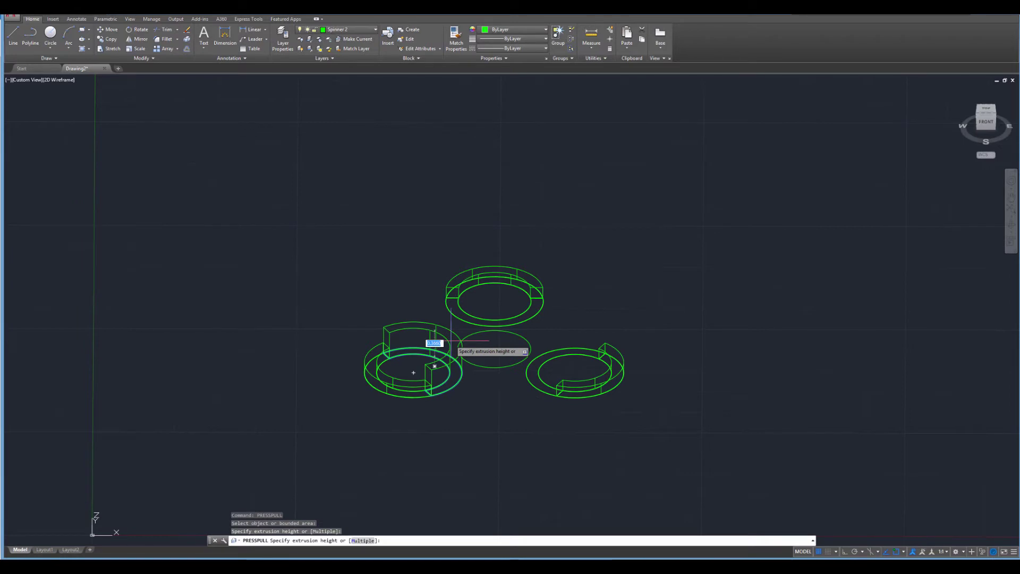
key(Return)
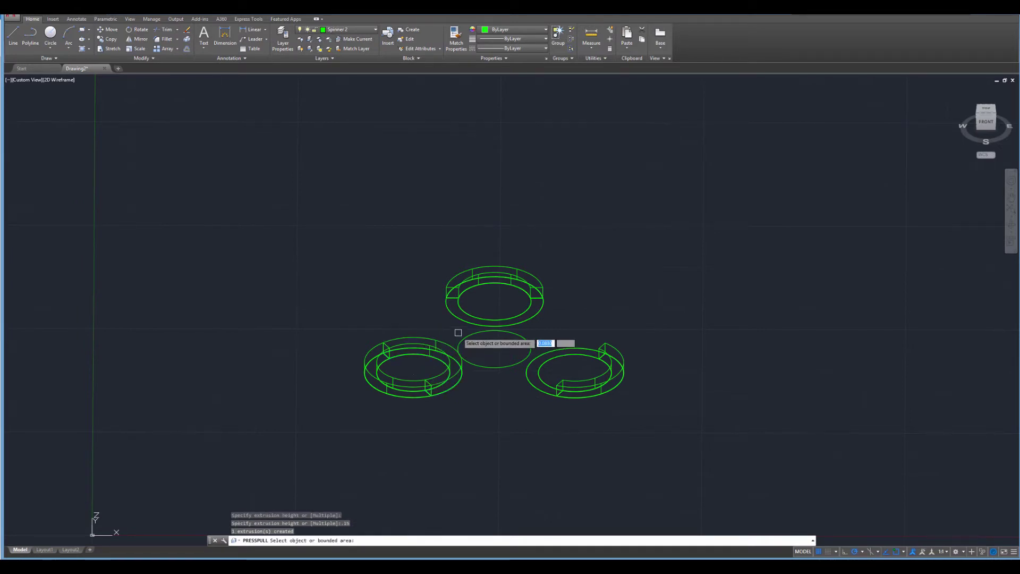
click(461, 321)
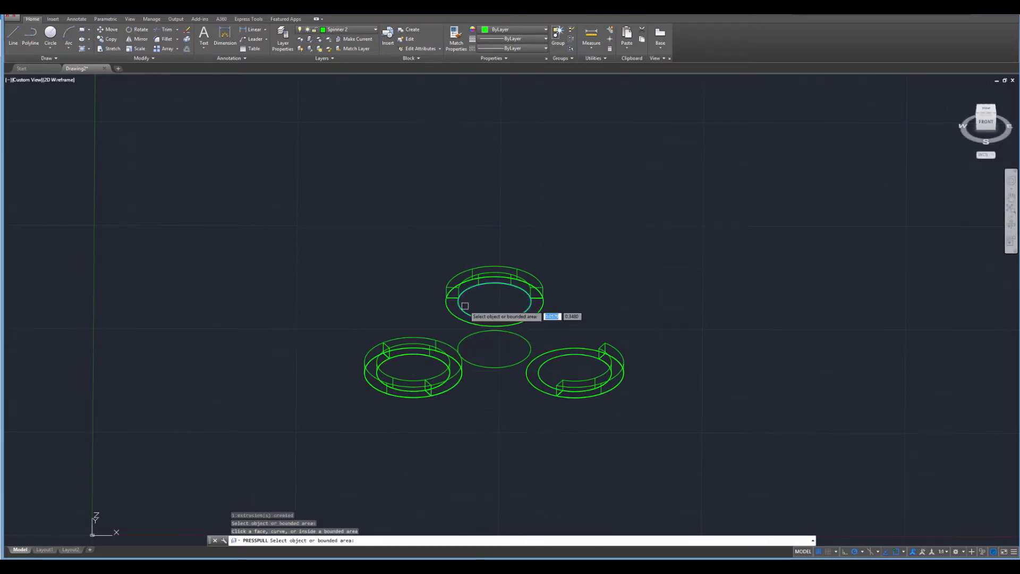
key(Return)
key(Escape)
key(Escape)
key(Escape)
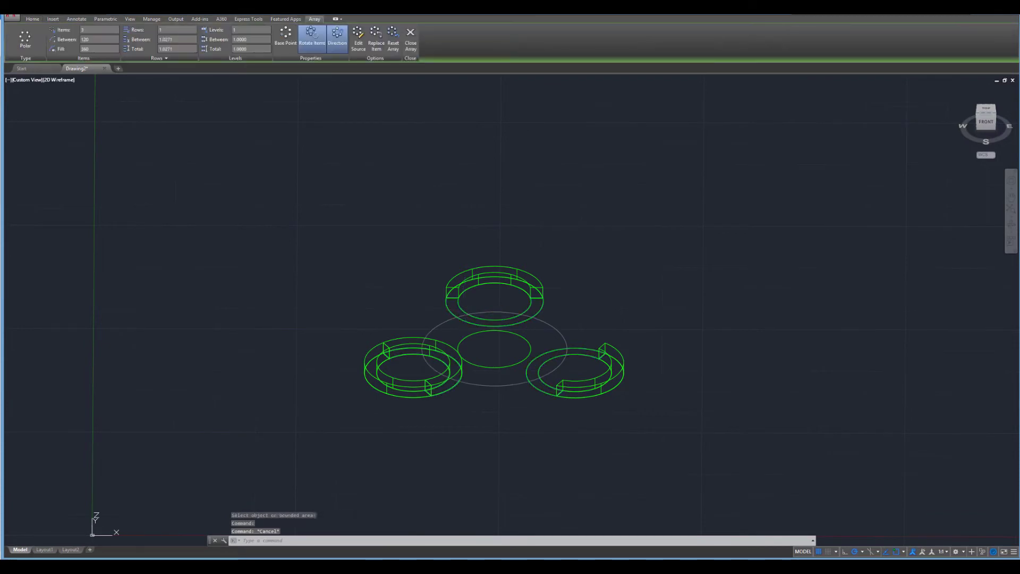
Extrude the inner U-shaped section of the upper ring by 0.15 with Presspull
text(p)
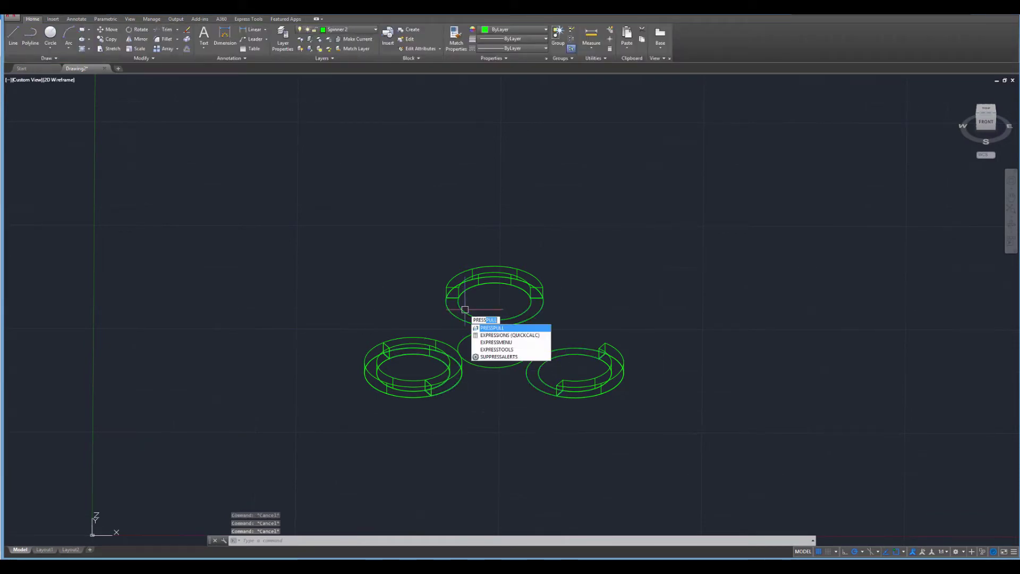
key(Return)
click(463, 318)
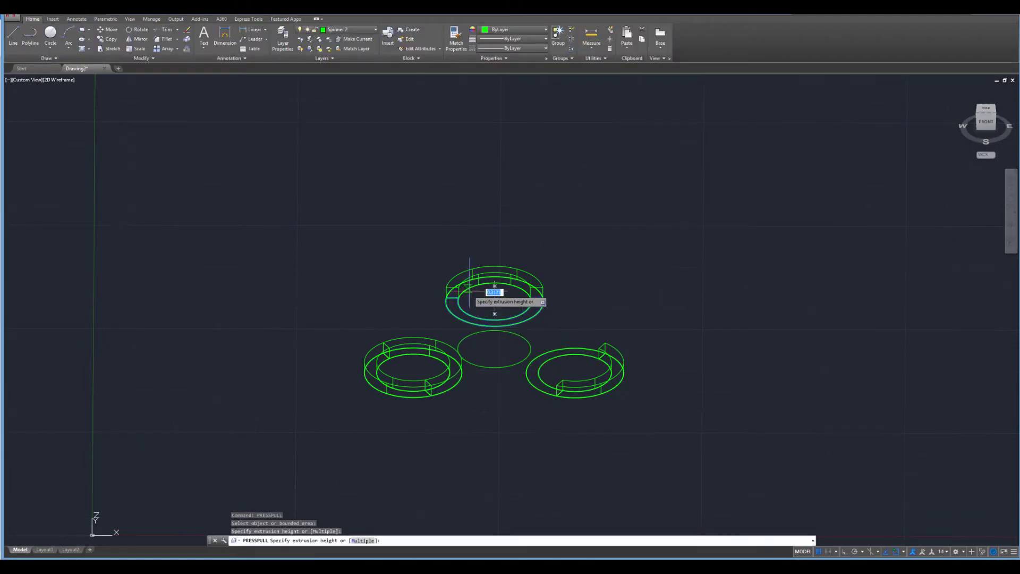
text(1)
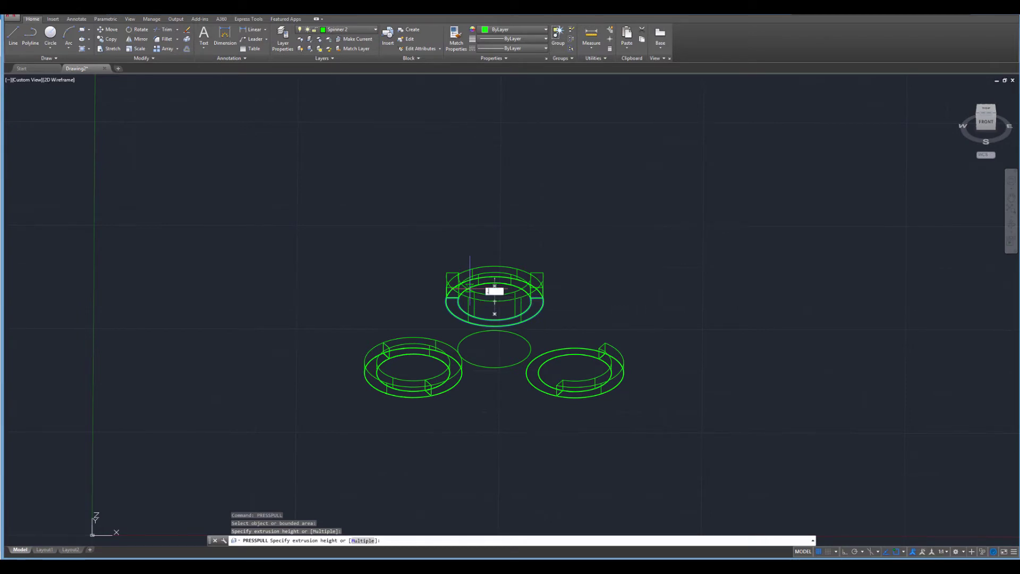
key(Return)
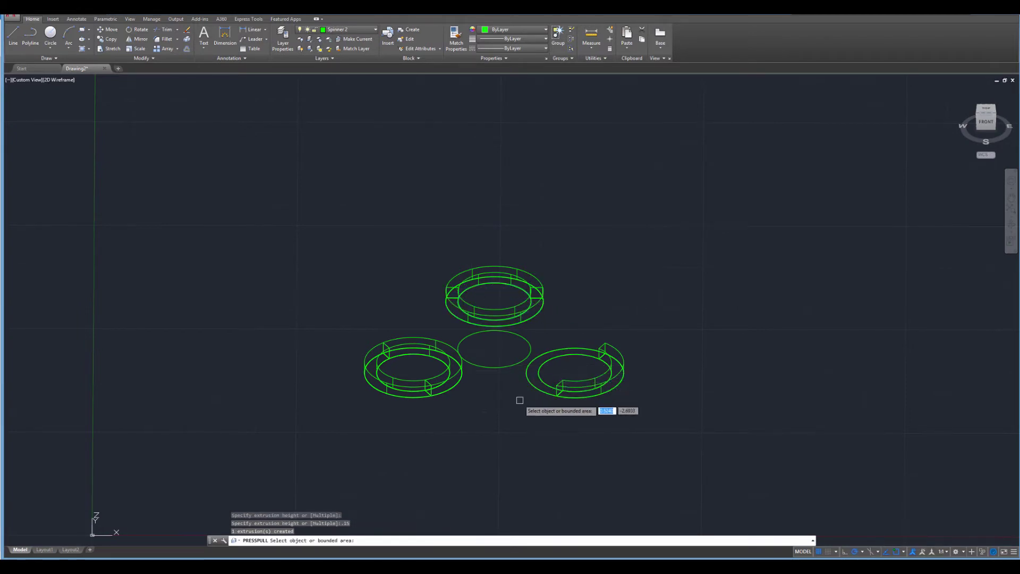
key(Return)
click(533, 388)
key(Escape)
key(Escape)
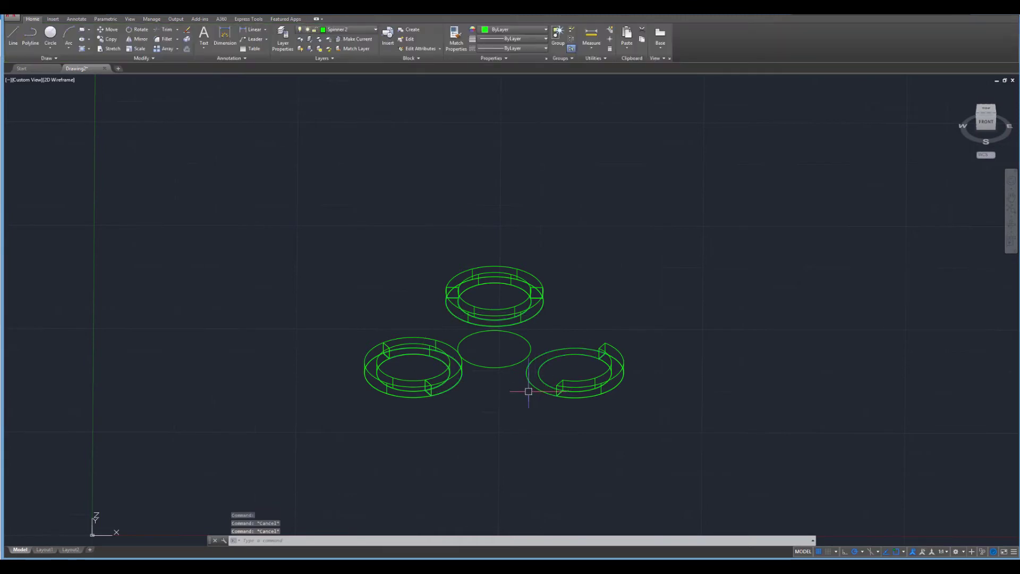
text(press)
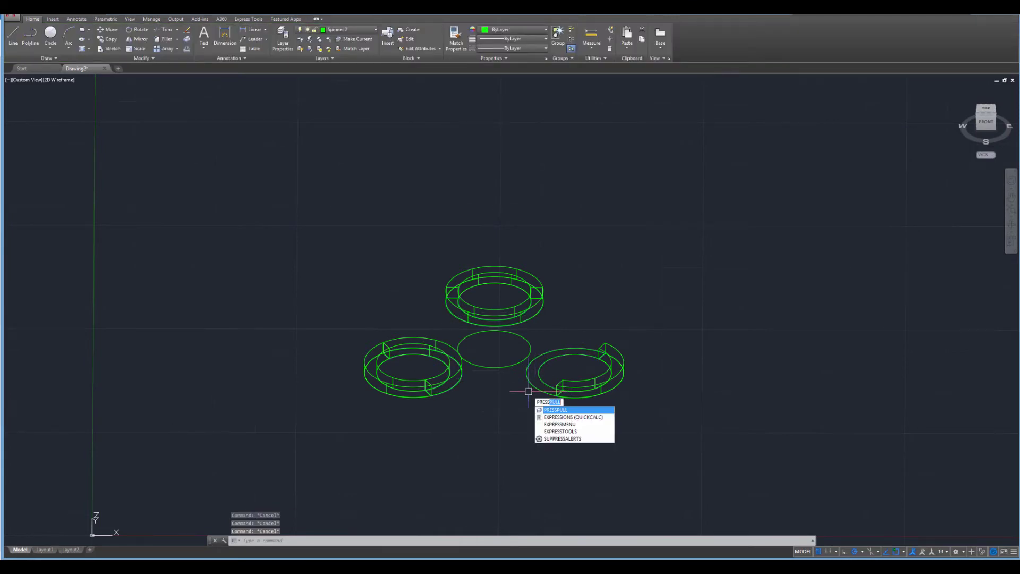
key(Return)
click(531, 393)
key(Return)
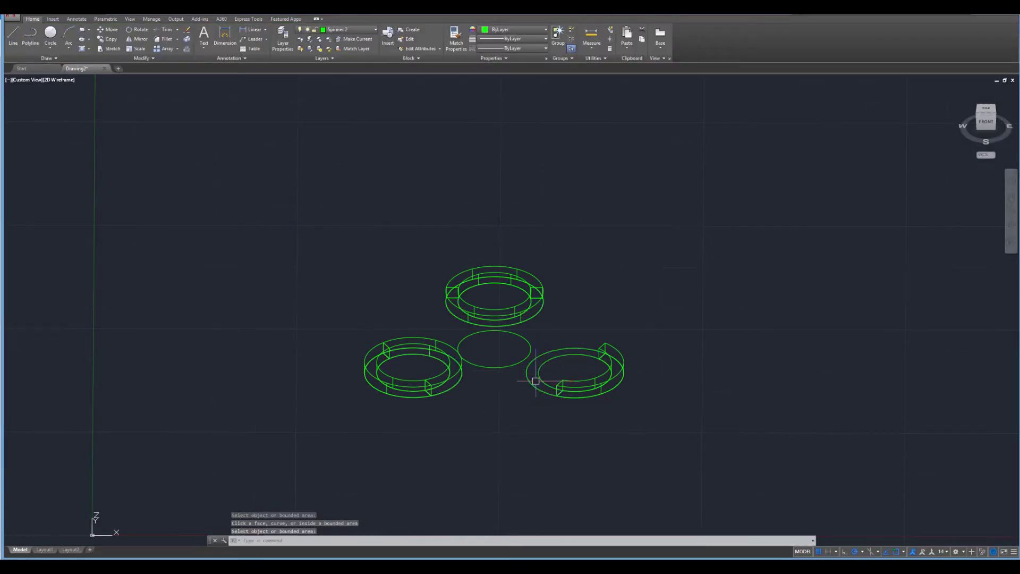
click(534, 385)
key(Escape)
key(Escape)
key(Escape)
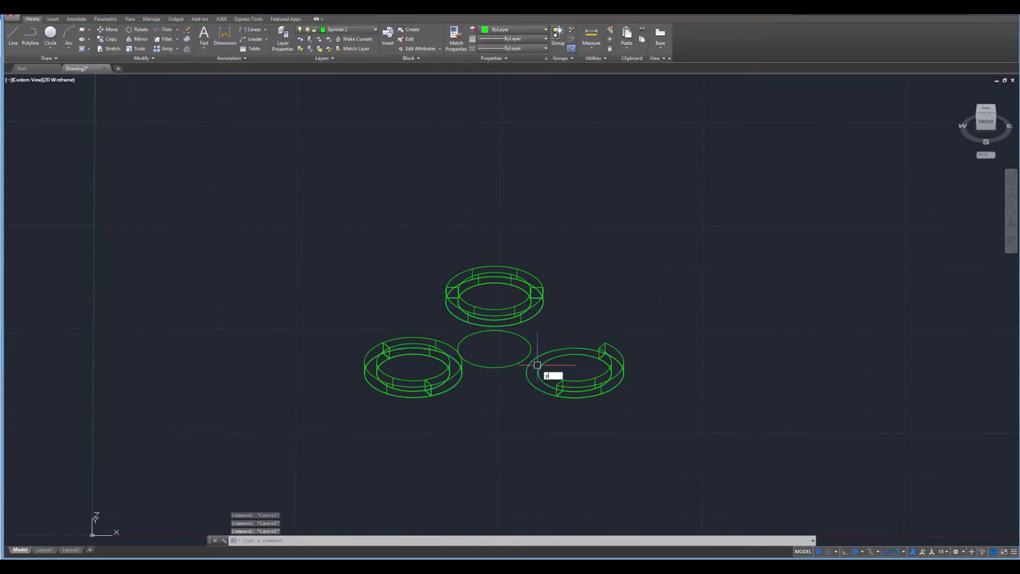
Extrude the inner U-shaped section of the lower-right ring by 0.15 with Presspull
text(press)
key(Return)
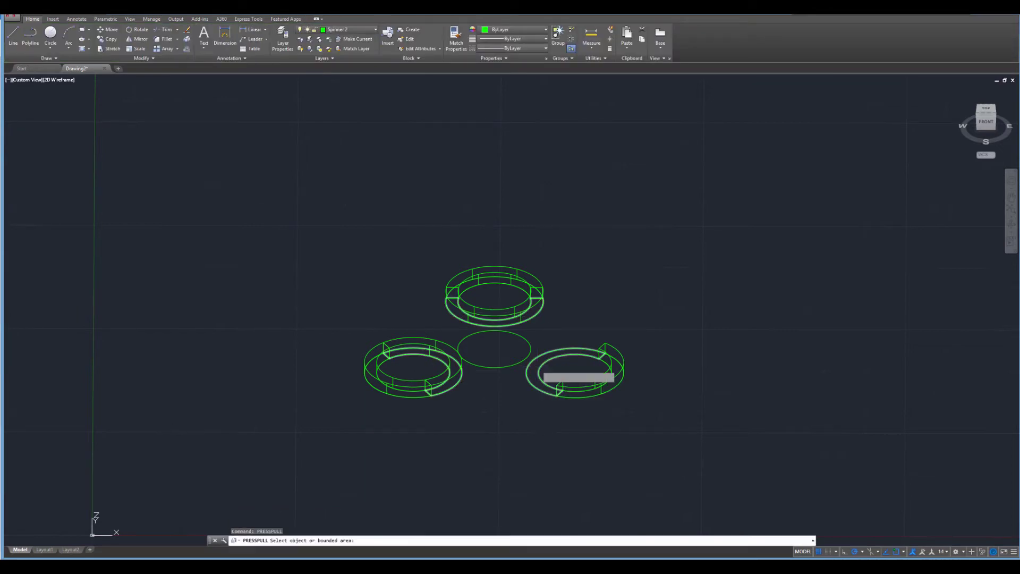
click(533, 384)
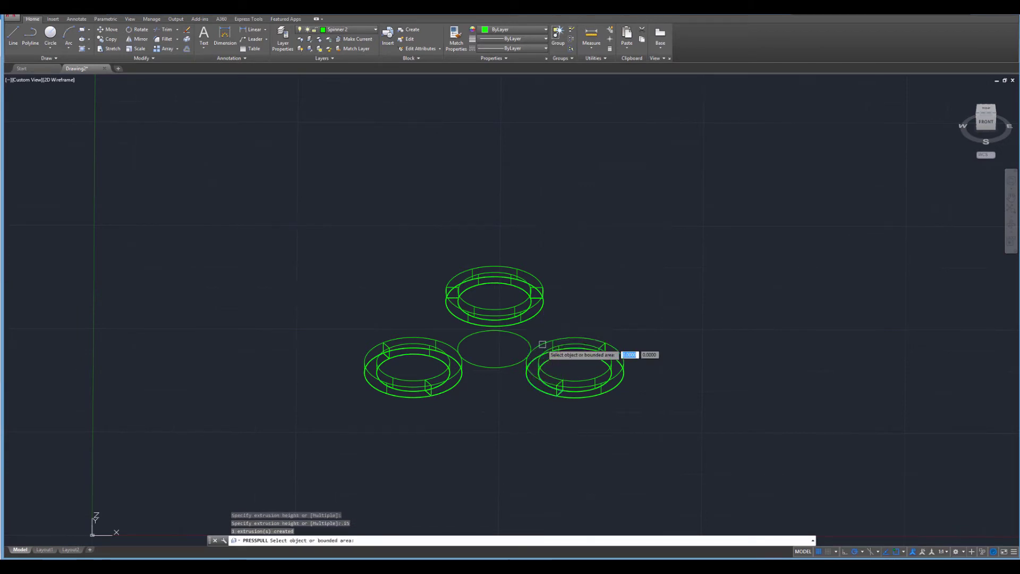
key(Escape)
key(Escape)
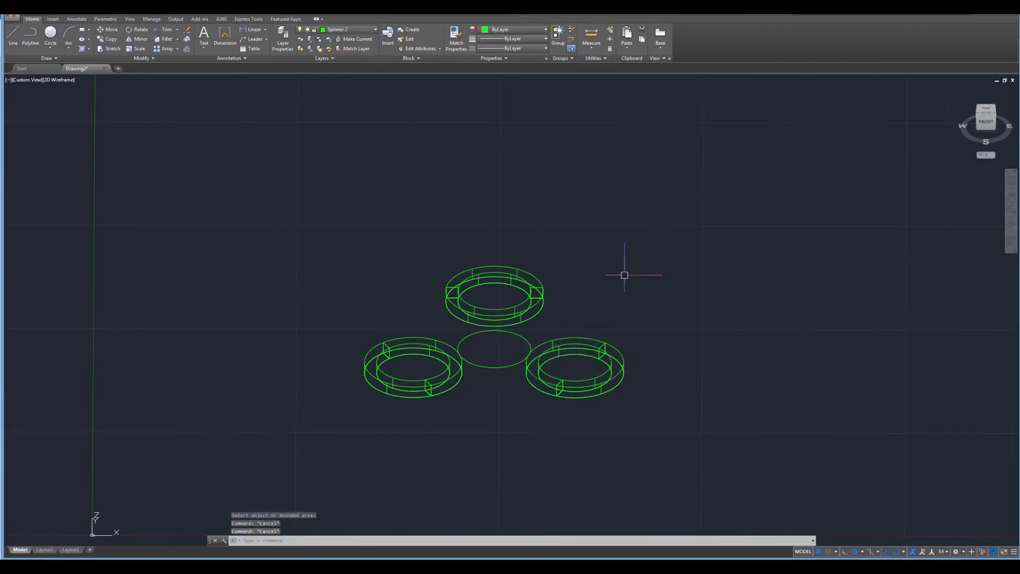
Turn on the Spinner 1 layer to check the body together with the rings, and turn it off again
click(376, 30)
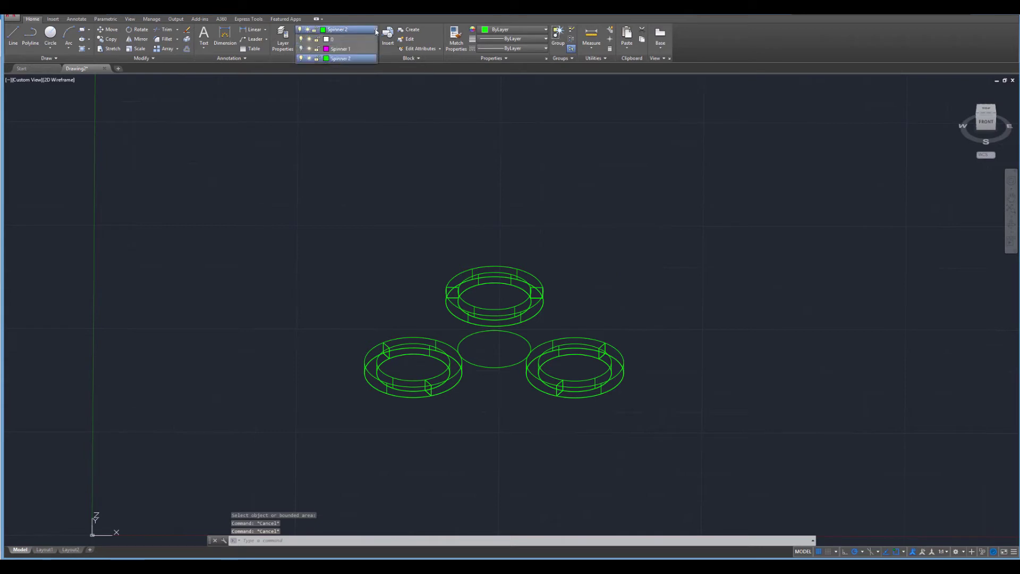
click(301, 49)
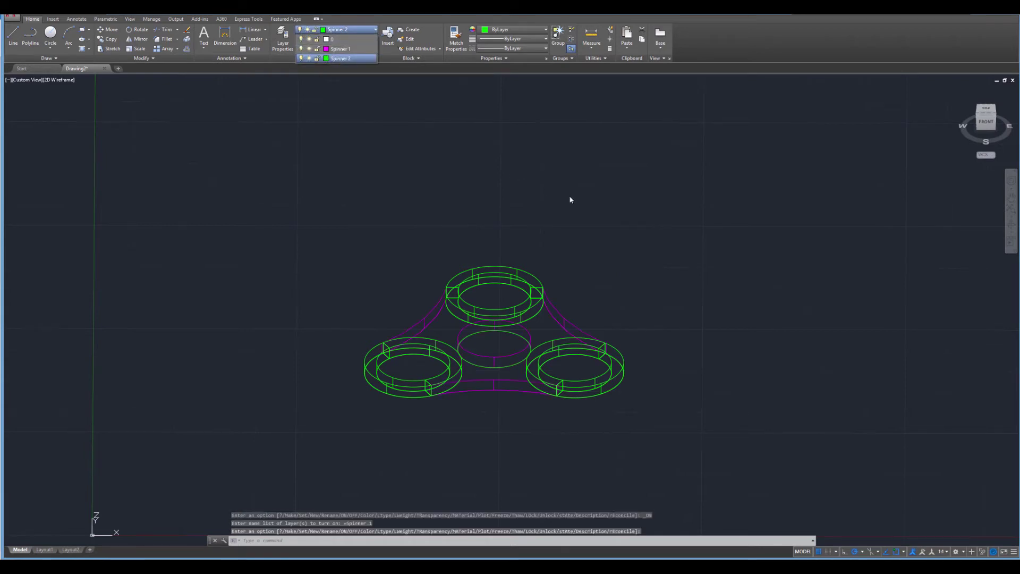
shift+middle_drag(567, 227, 489, 270)
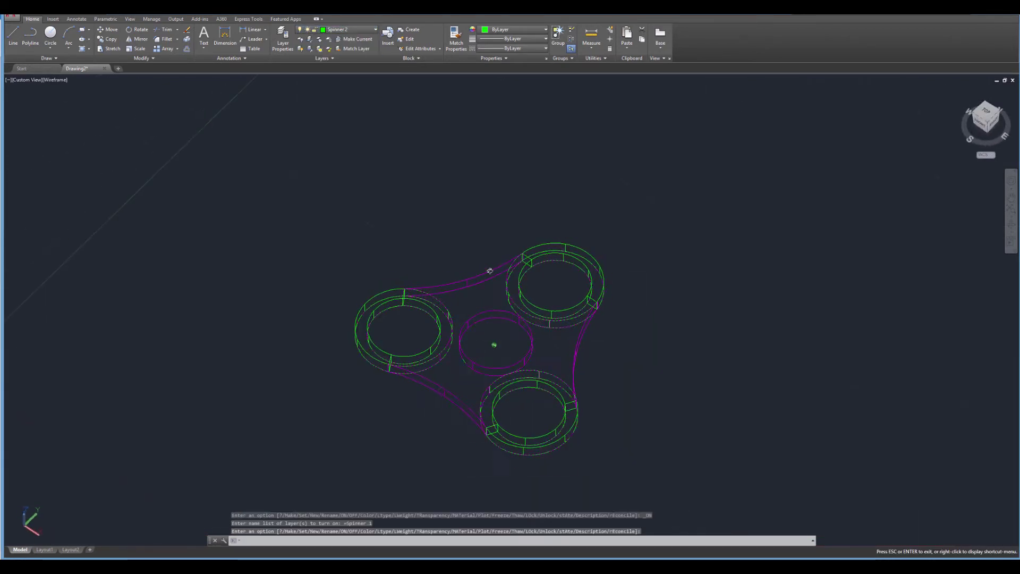
scroll(453, 372, up, 2)
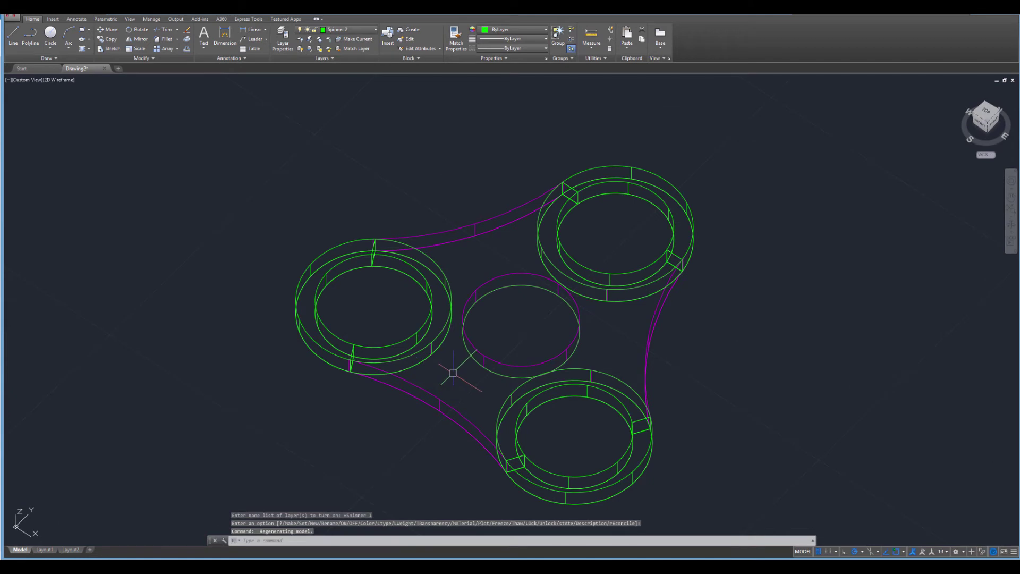
click(361, 33)
click(301, 49)
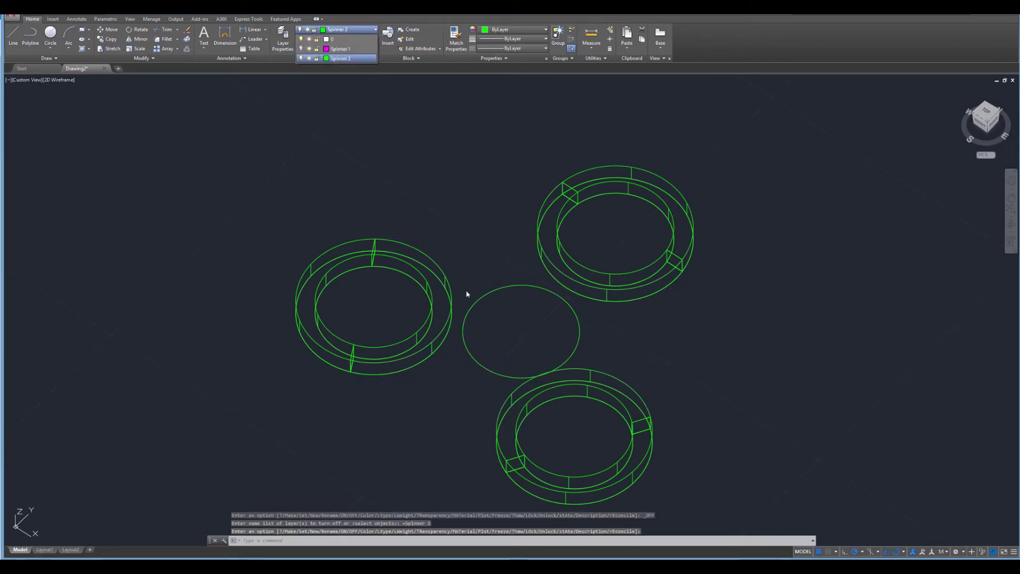
Delete the leftover green circle at the center of the spinner
click(476, 302)
click(481, 299)
key(Delete)
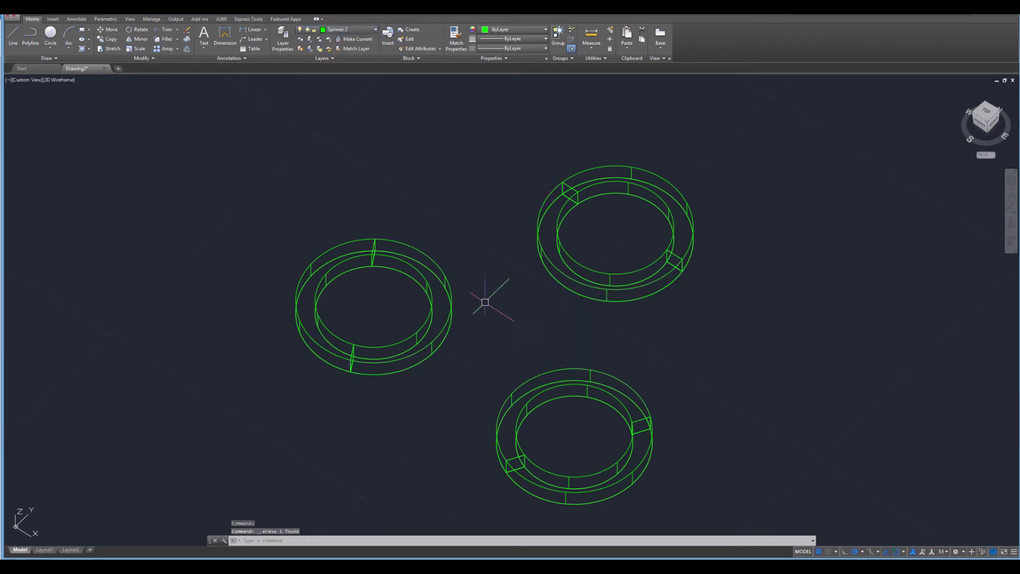
Turn the Spinner 1 layer on so the central body shows with the three rings
click(344, 30)
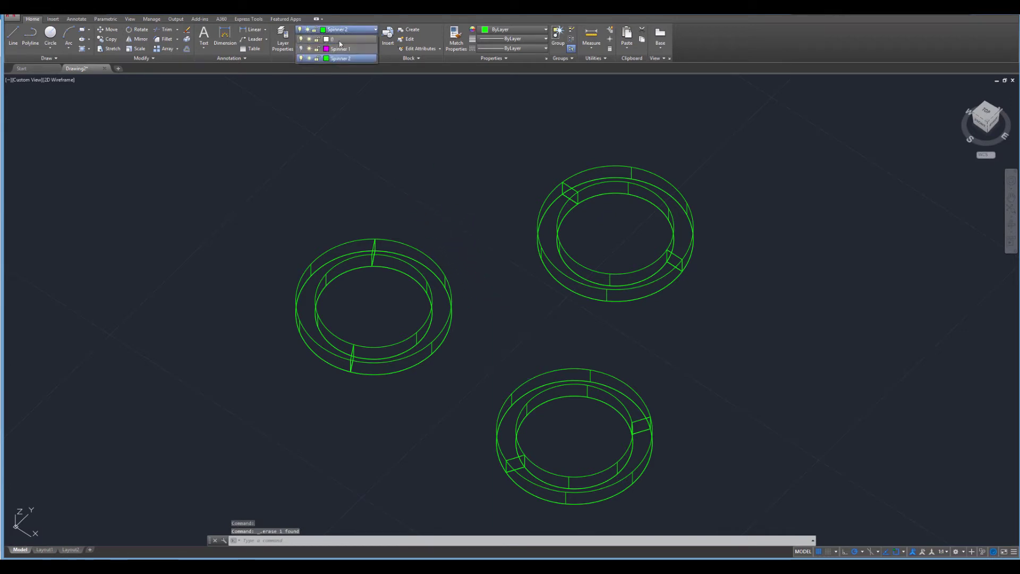
click(301, 49)
key(Escape)
key(Escape)
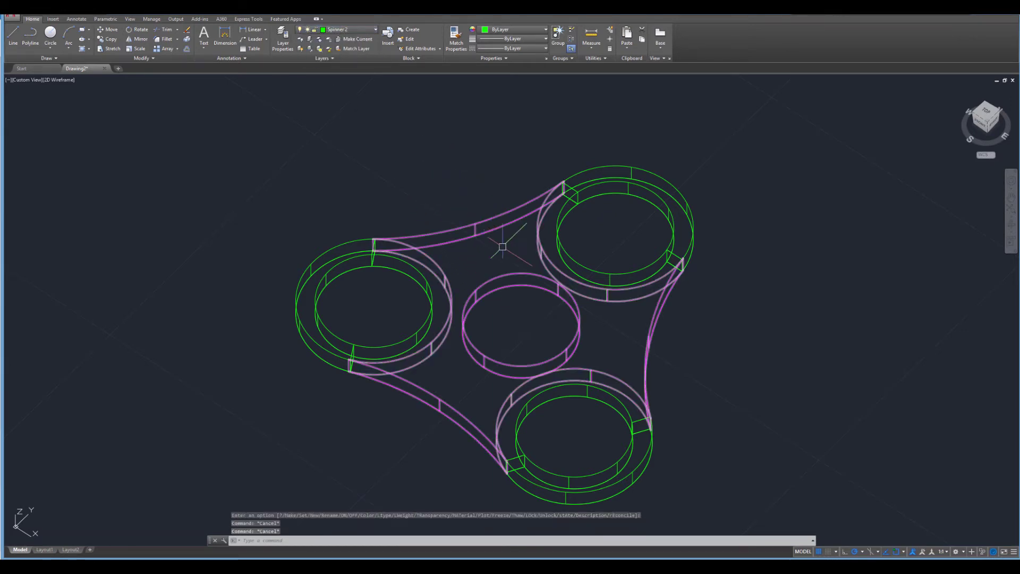
Start a FILLETEDGE on the top edge of the body's front concave side and set the fillet radius to 0.05
shift+middle_drag(499, 237, 684, 338)
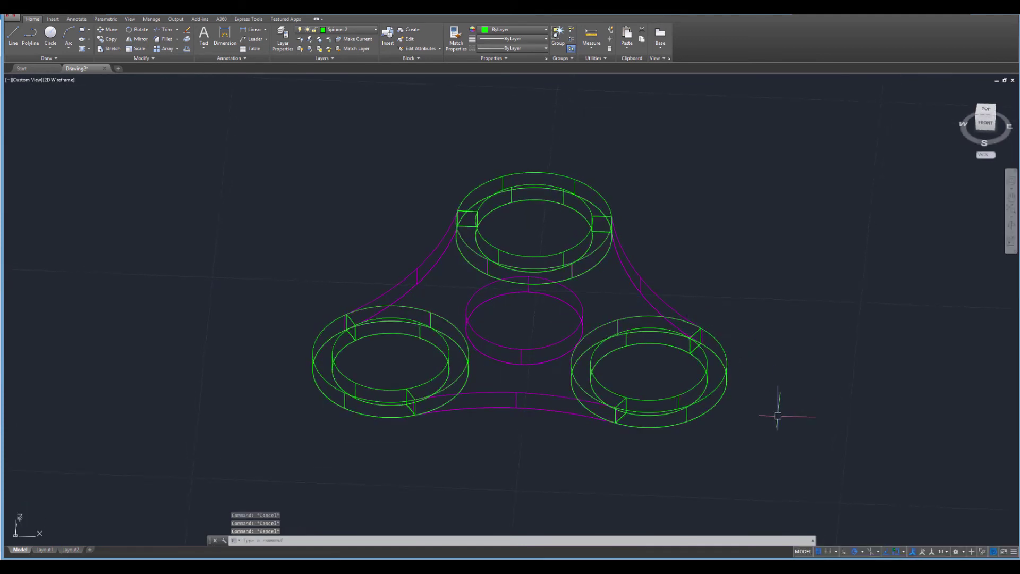
scroll(834, 474, up, 2)
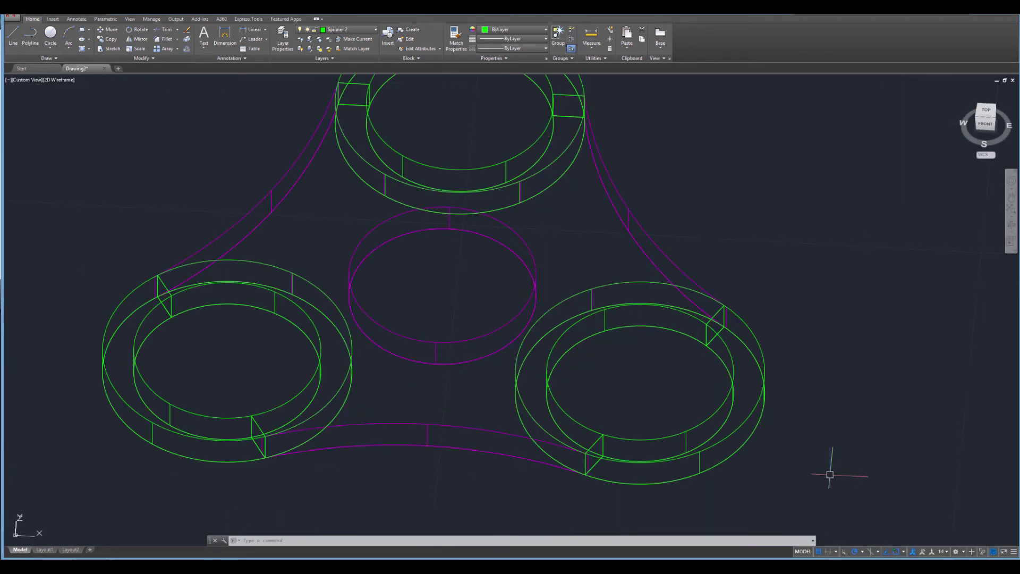
text(l)
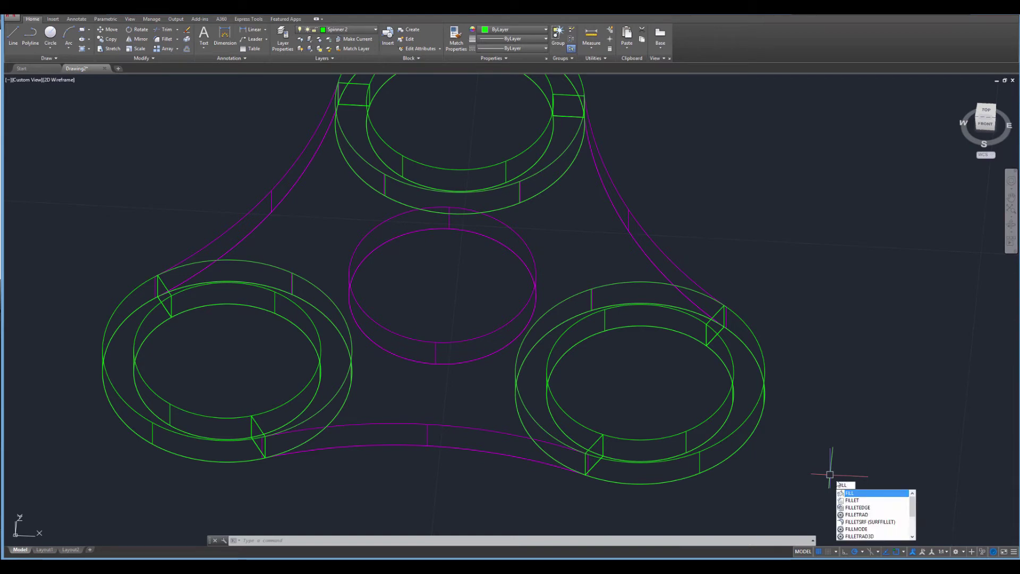
key(Down)
key(Down)
key(Return)
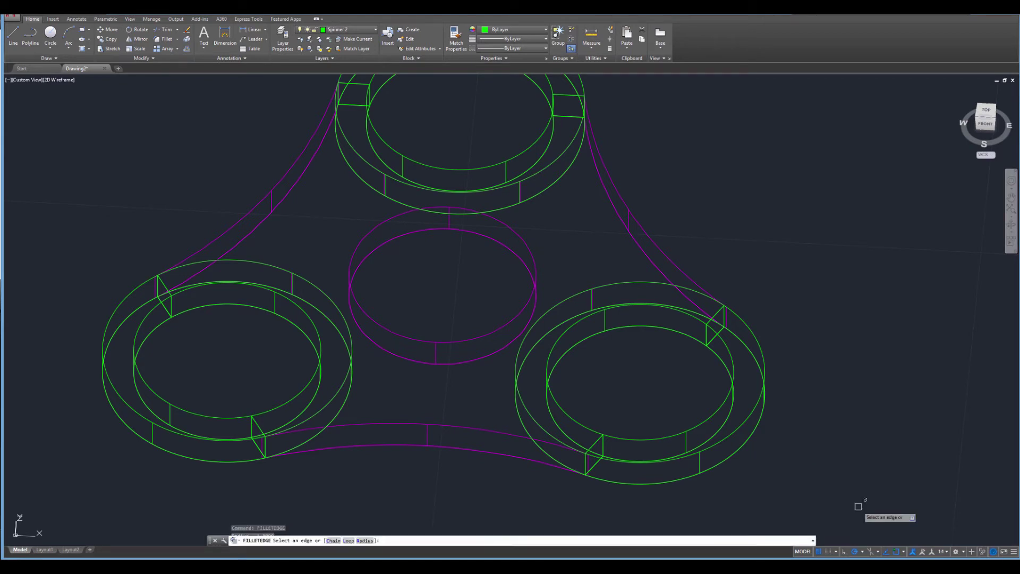
click(447, 425)
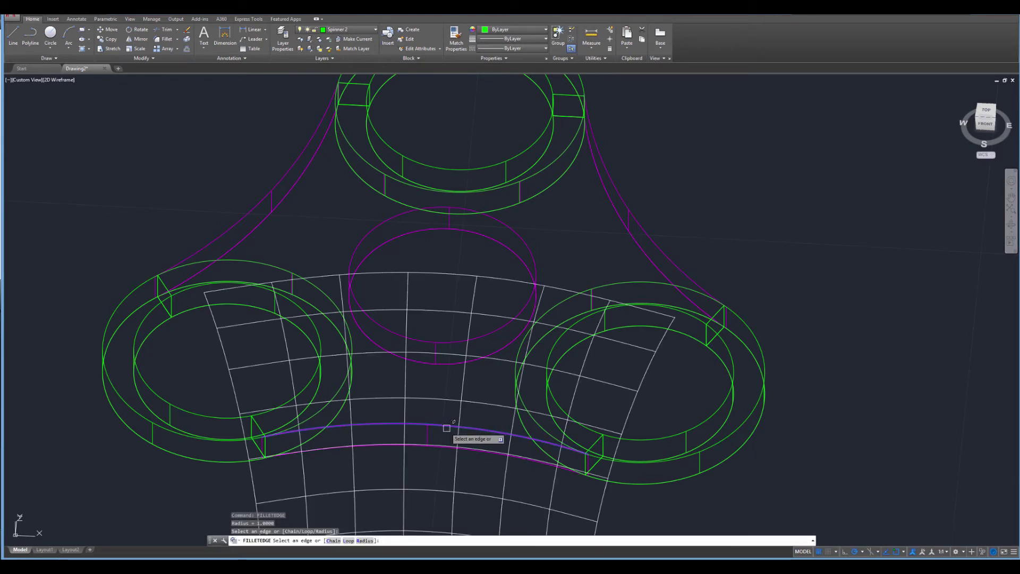
key(Return)
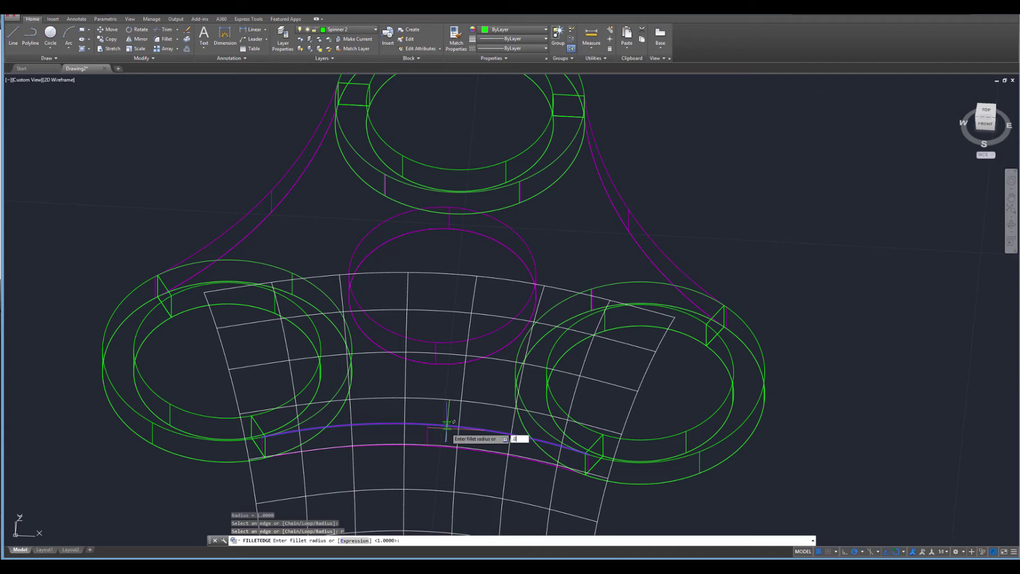
key(Return)
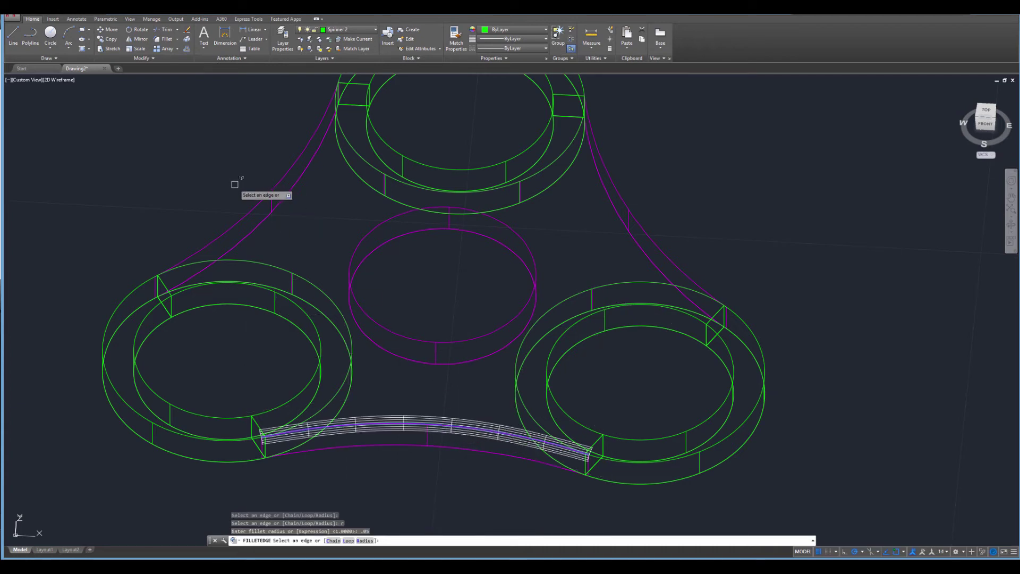
Add the top edges of the body's other two concave sides to the edge fillet and apply it
click(240, 217)
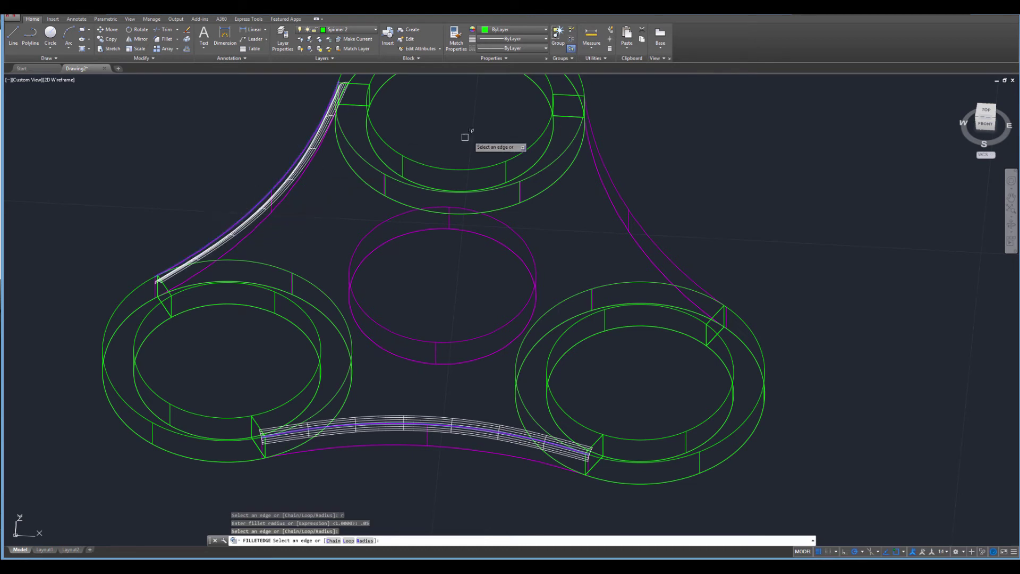
click(616, 185)
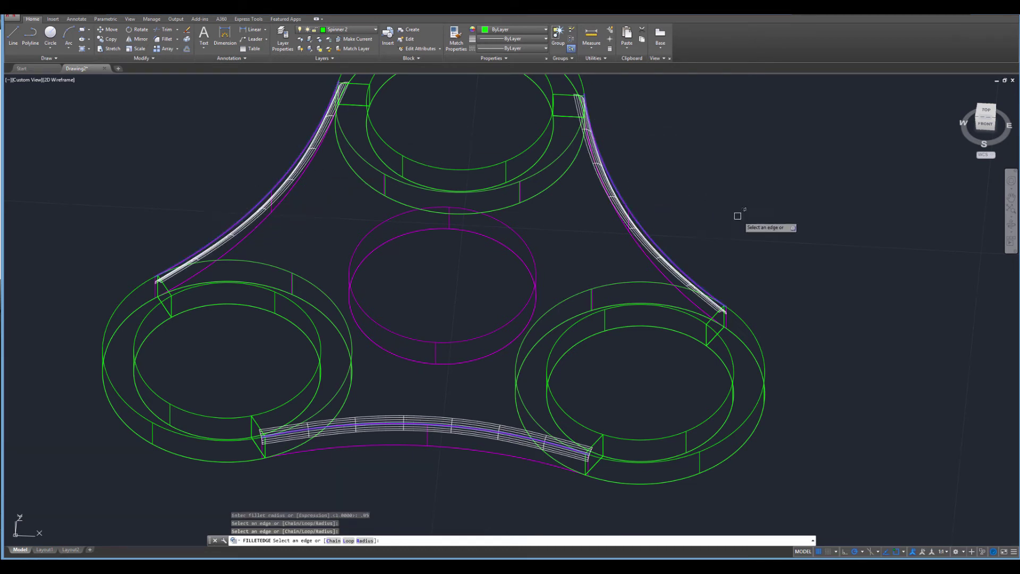
key(Return)
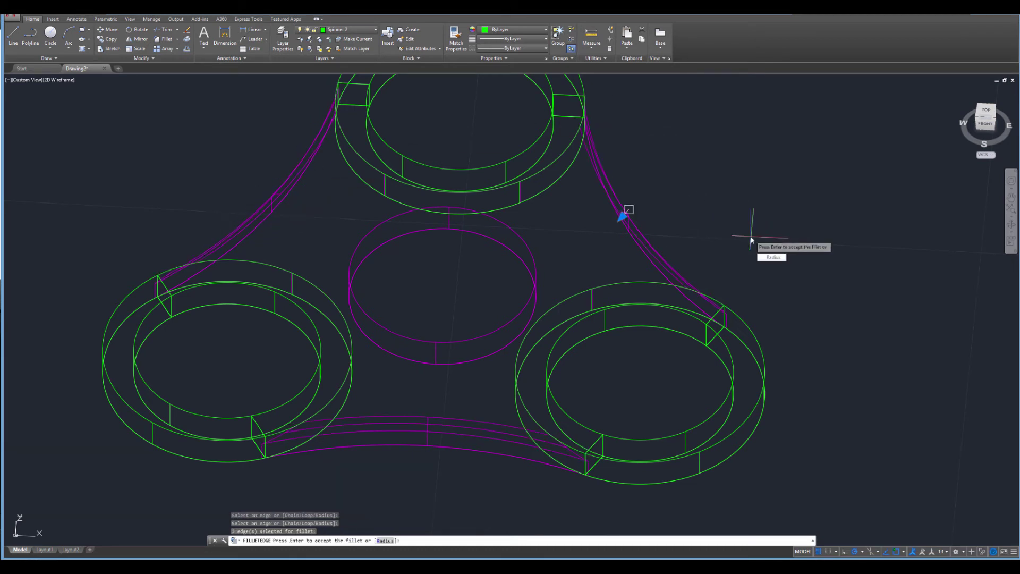
key(Escape)
key(Escape)
key(Escape)
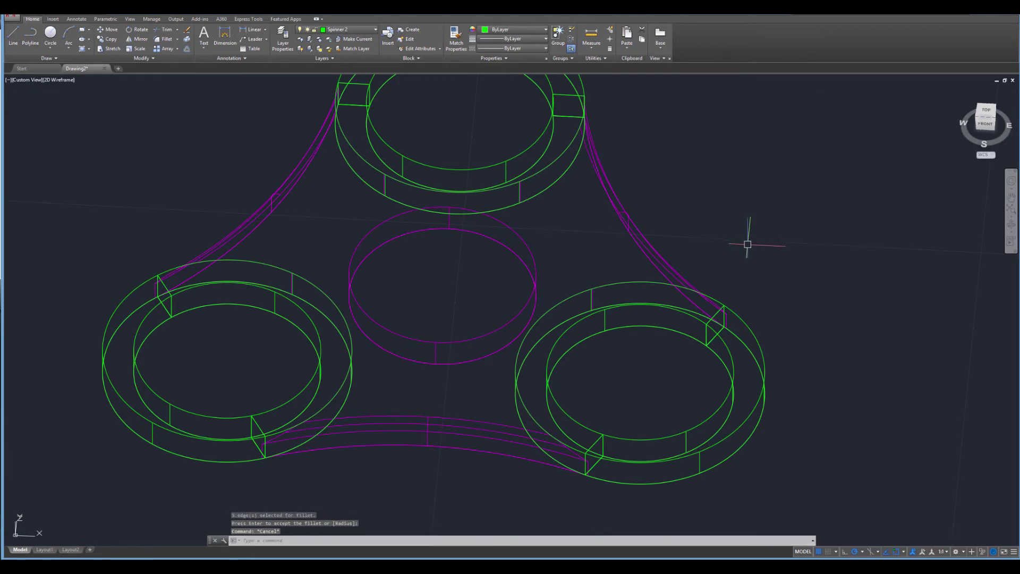
shift+middle_drag(648, 341, 753, 389)
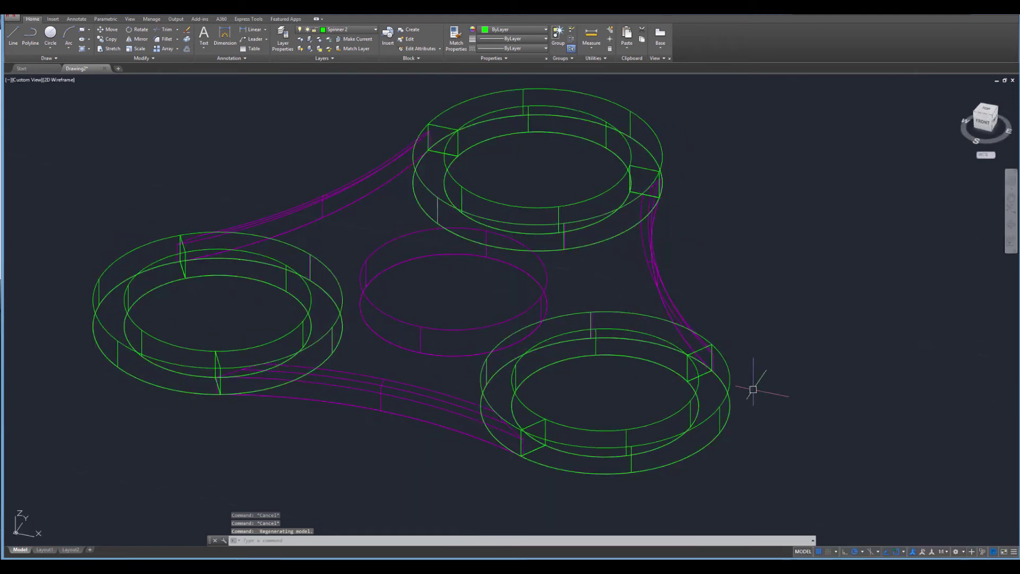
text(fil)
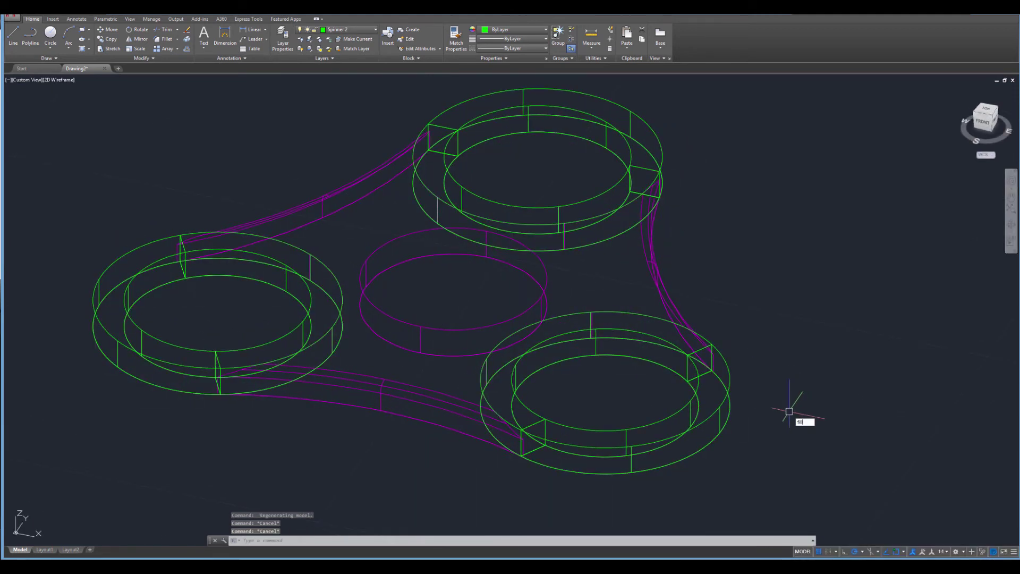
text(l)
key(Down)
key(Down)
key(Return)
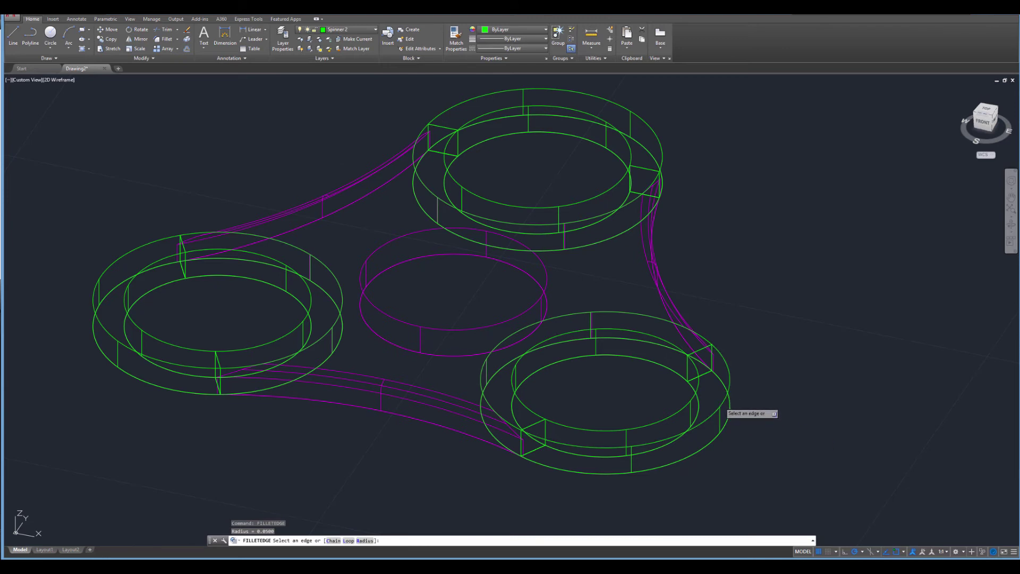
click(721, 402)
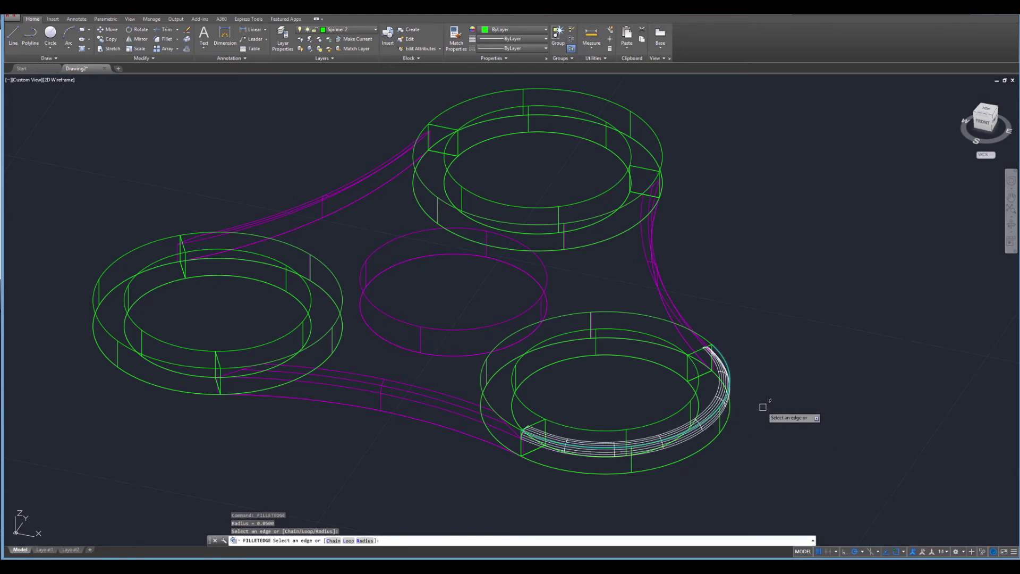
double_click(179, 365)
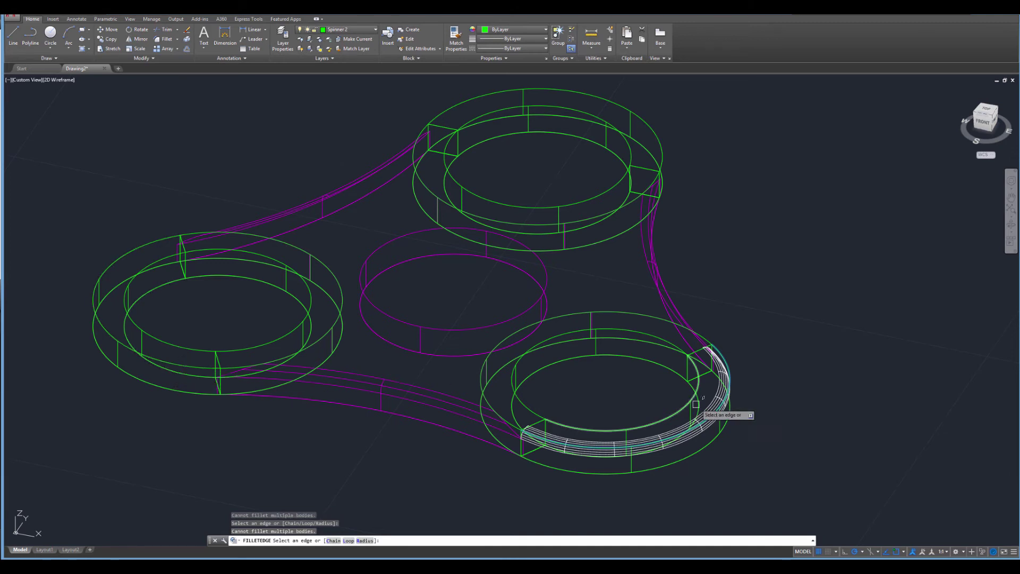
click(744, 409)
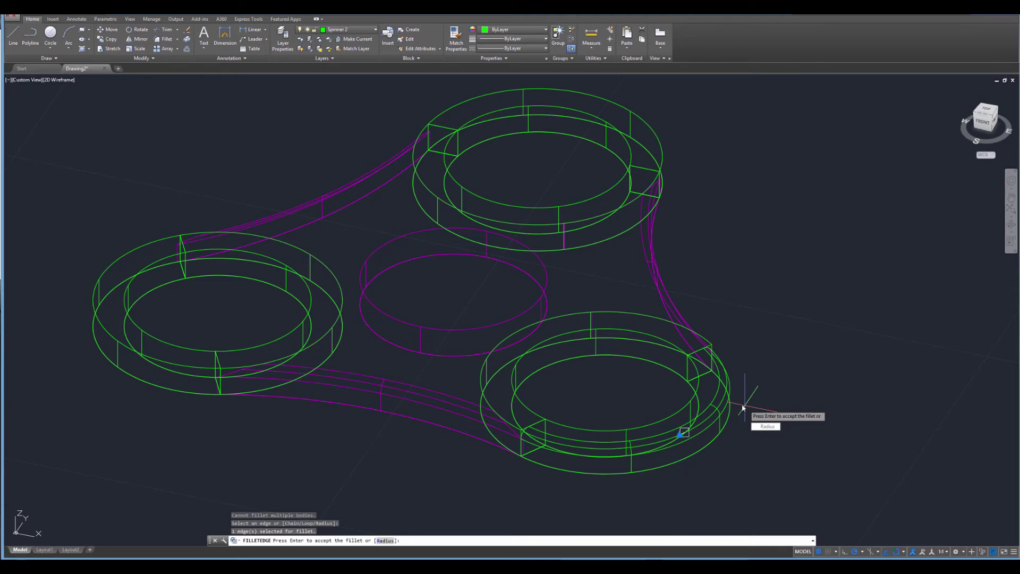
shift+middle_drag(731, 397, 796, 371)
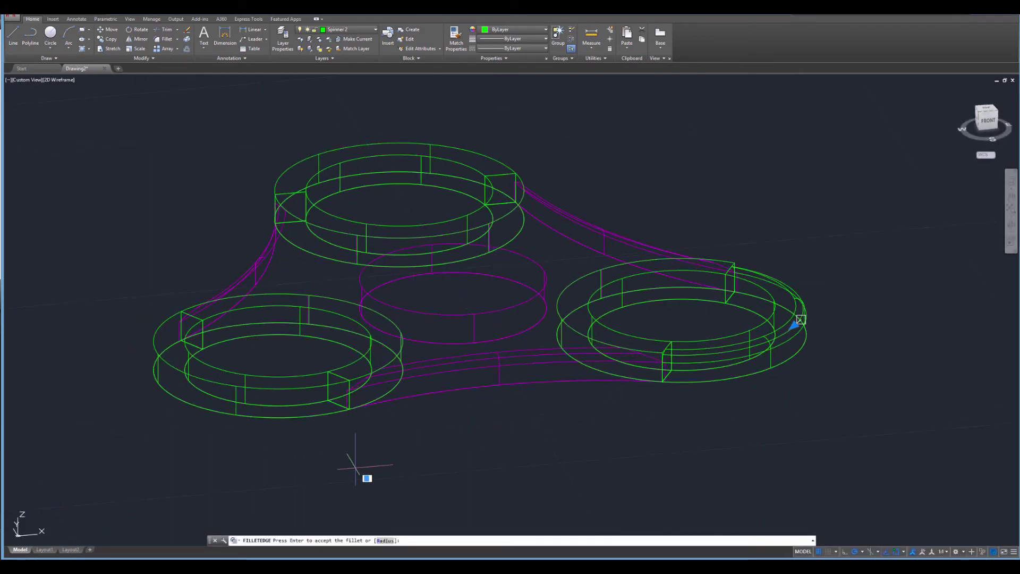
shift+middle_drag(357, 468, 274, 494)
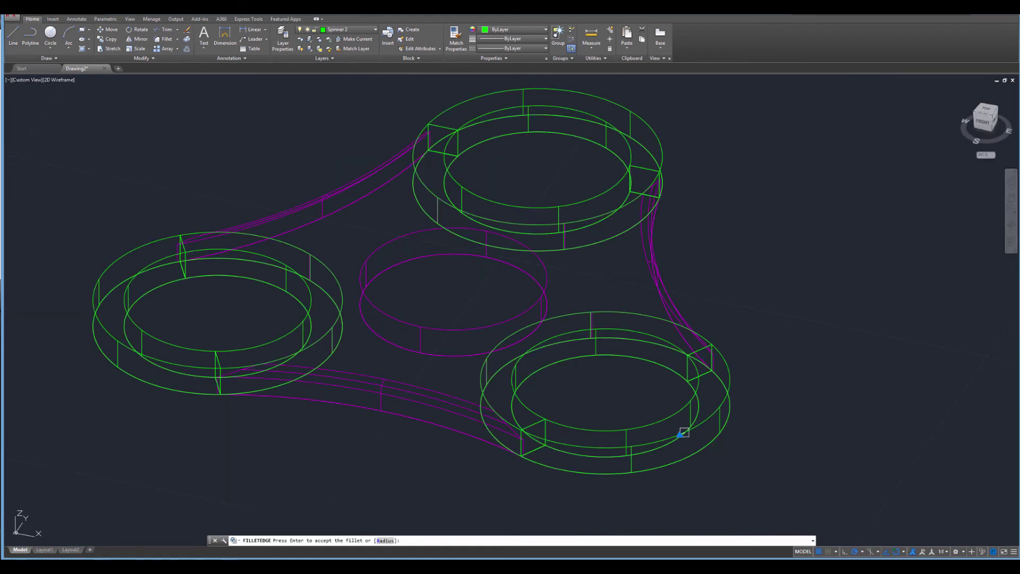
key(Escape)
key(Escape)
Fillet the top outer edge of the left ring with FILLETEDGE, keeping the 0.05 radius
text(fill)
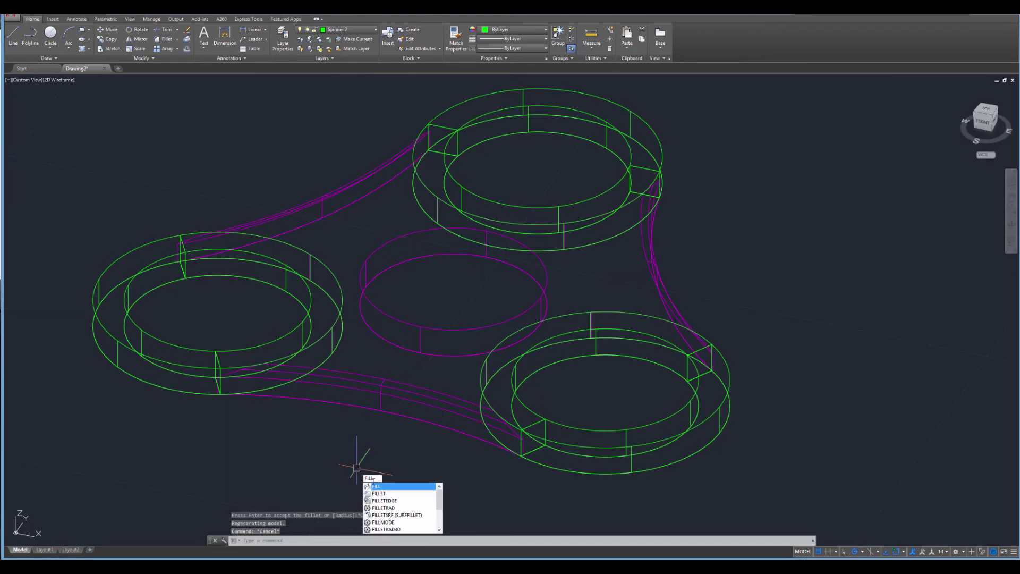
key(Down)
key(Down)
key(Return)
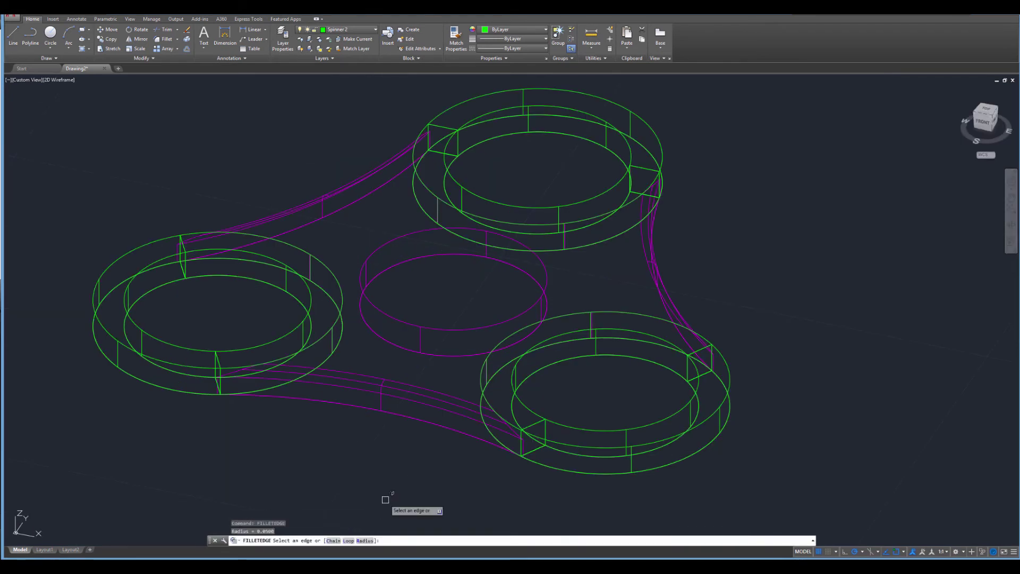
click(146, 357)
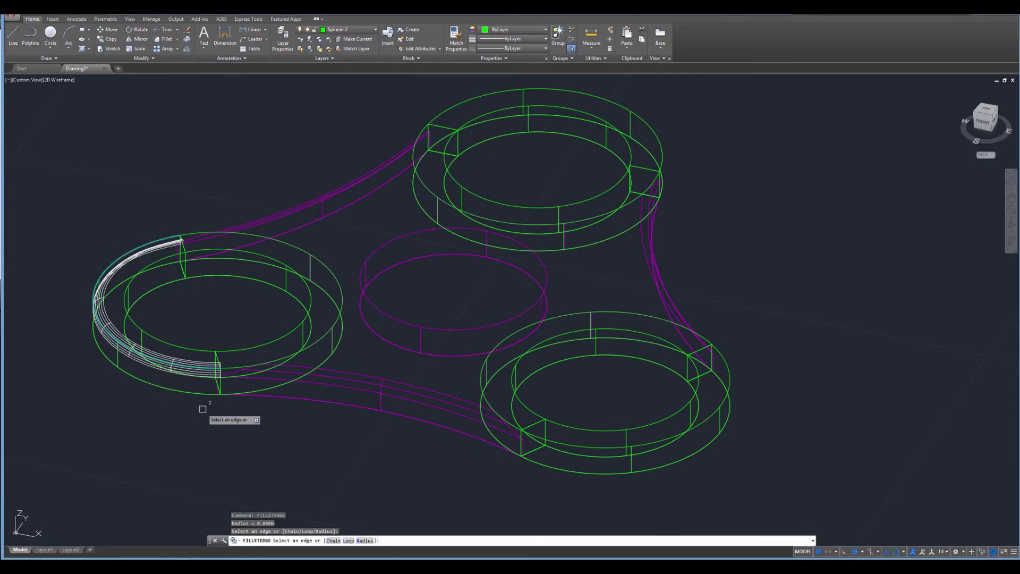
key(Return)
key(Return)
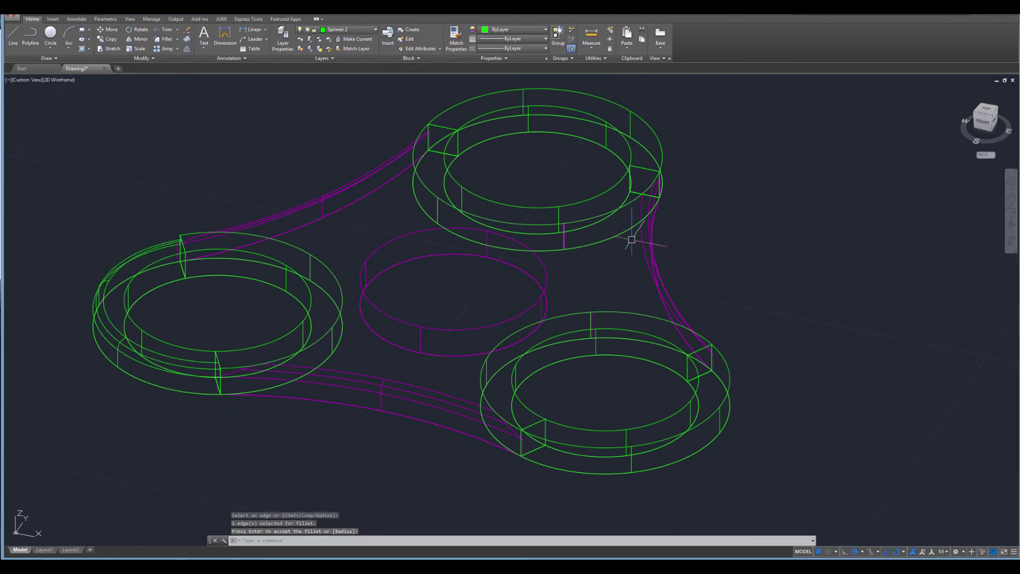
click(663, 151)
key(Escape)
key(Escape)
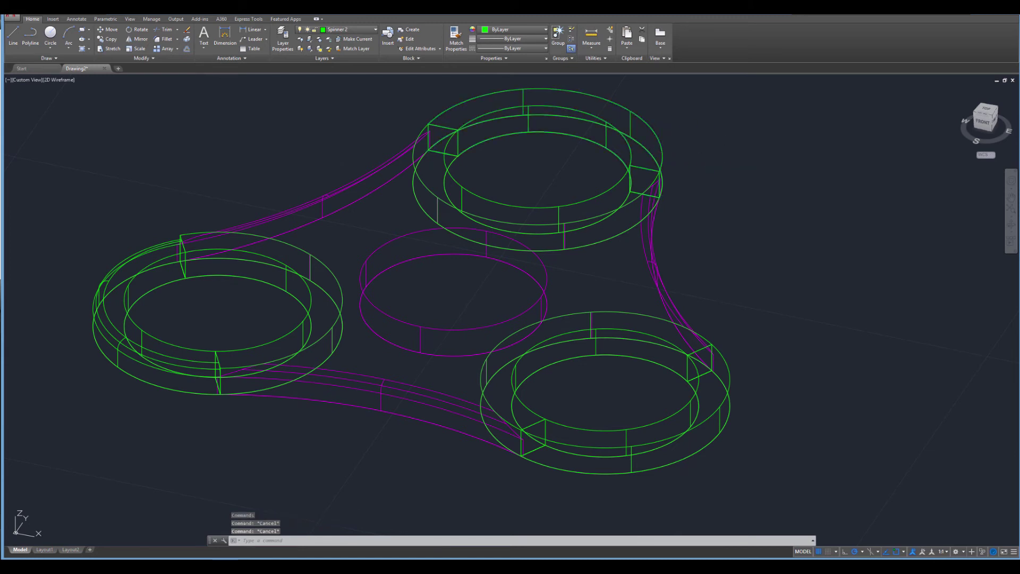
Apply the same 0.05 edge fillet to the rear ring's top outer edge
key(Down)
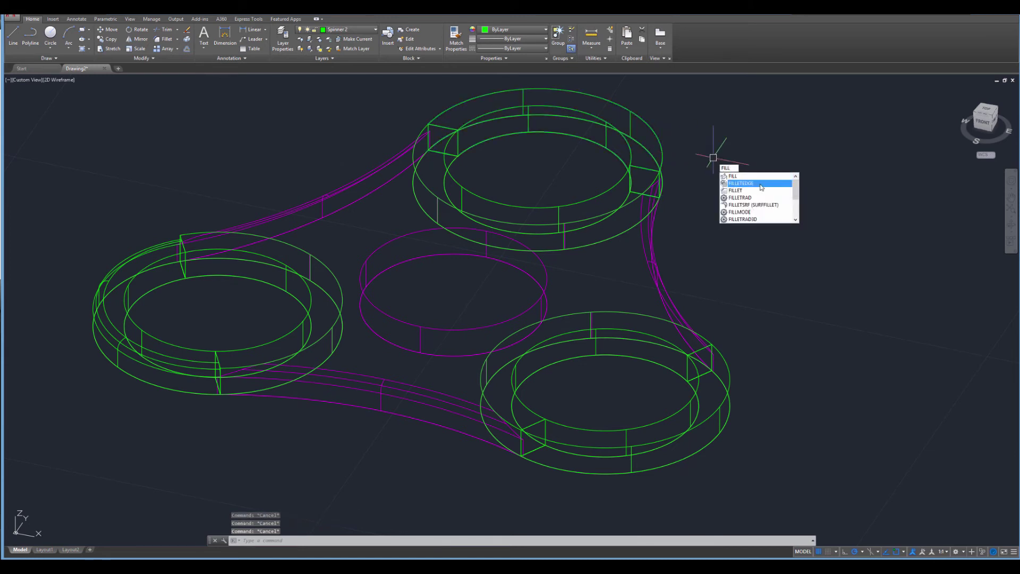
key(Return)
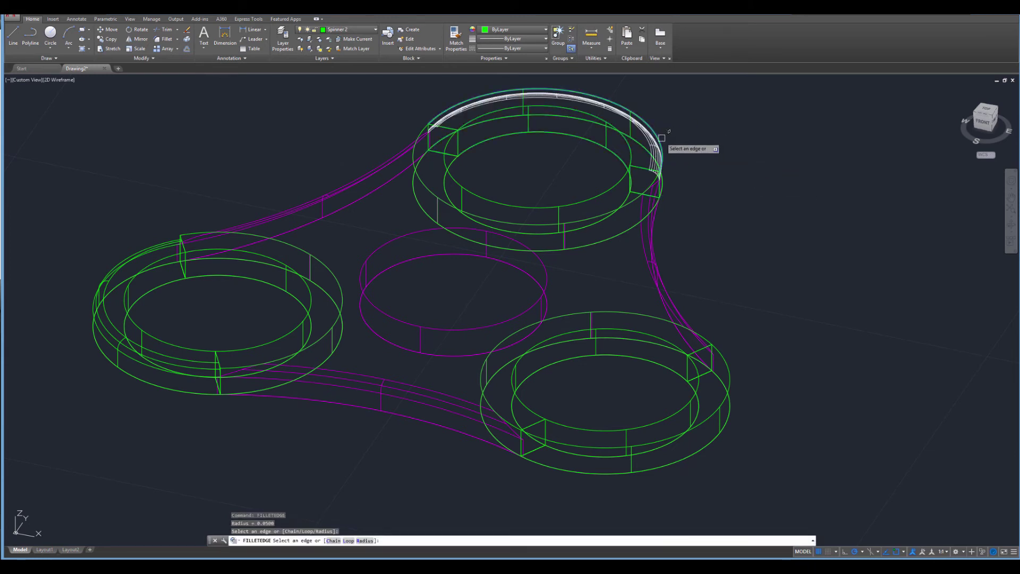
click(665, 135)
key(Return)
key(Return)
key(Escape)
key(Escape)
key(Escape)
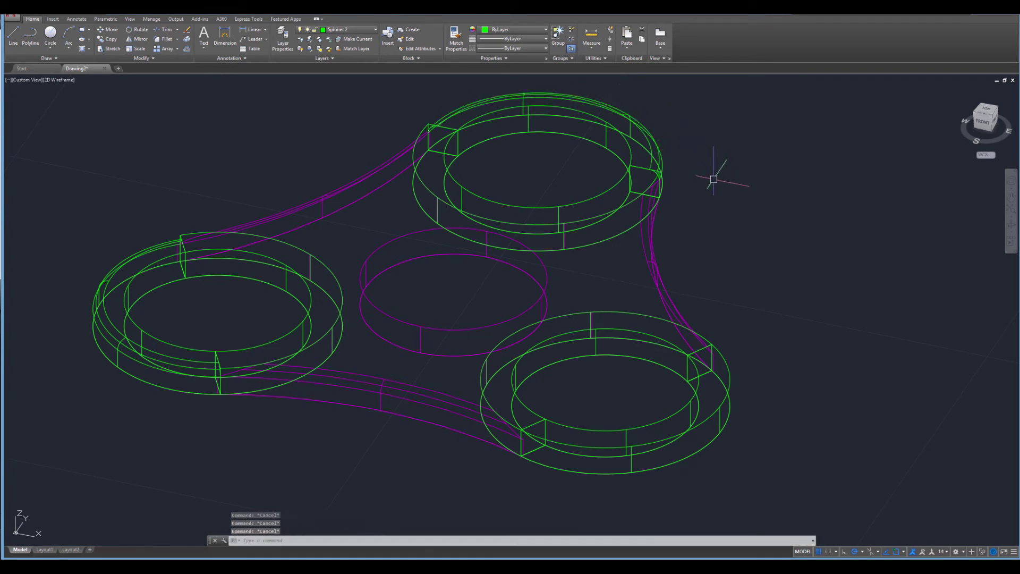
Fillet the top outer edge of the remaining unrounded ring with FILLETEDGE at radius 0.05
shift+middle_drag(746, 294, 813, 302)
key(Escape)
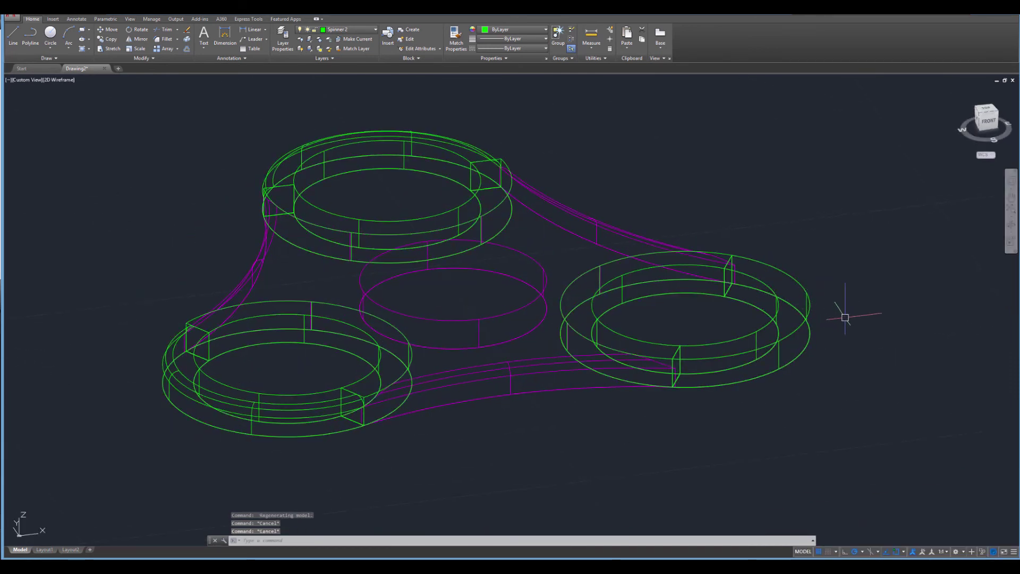
key(Down)
key(Down)
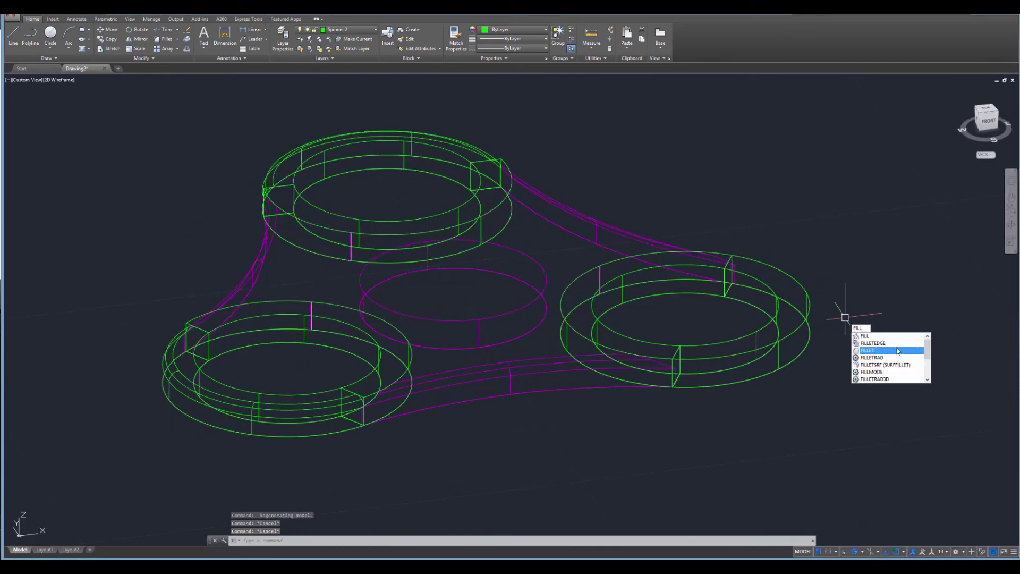
key(Return)
click(806, 318)
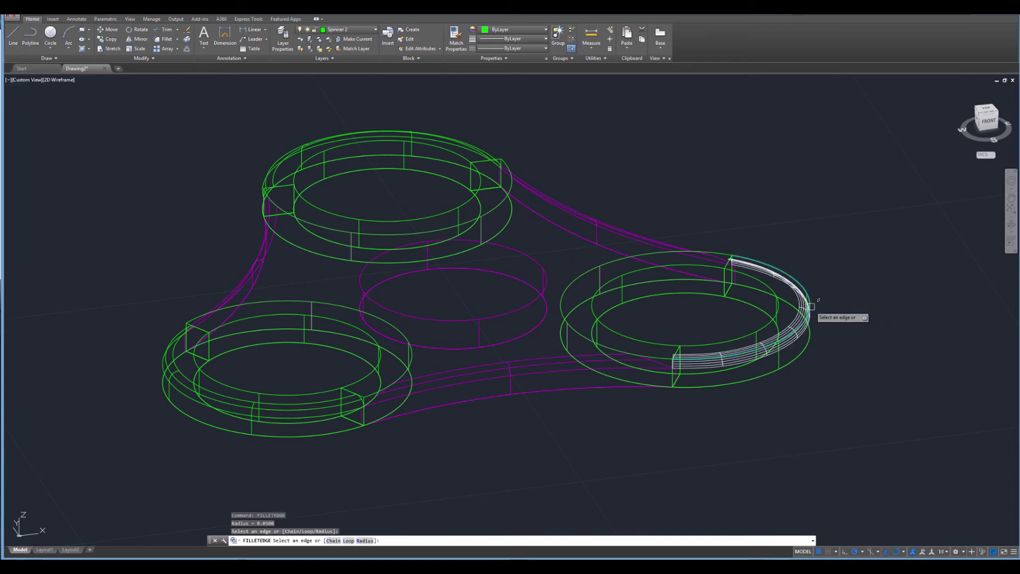
key(Escape)
key(Escape)
key(Escape)
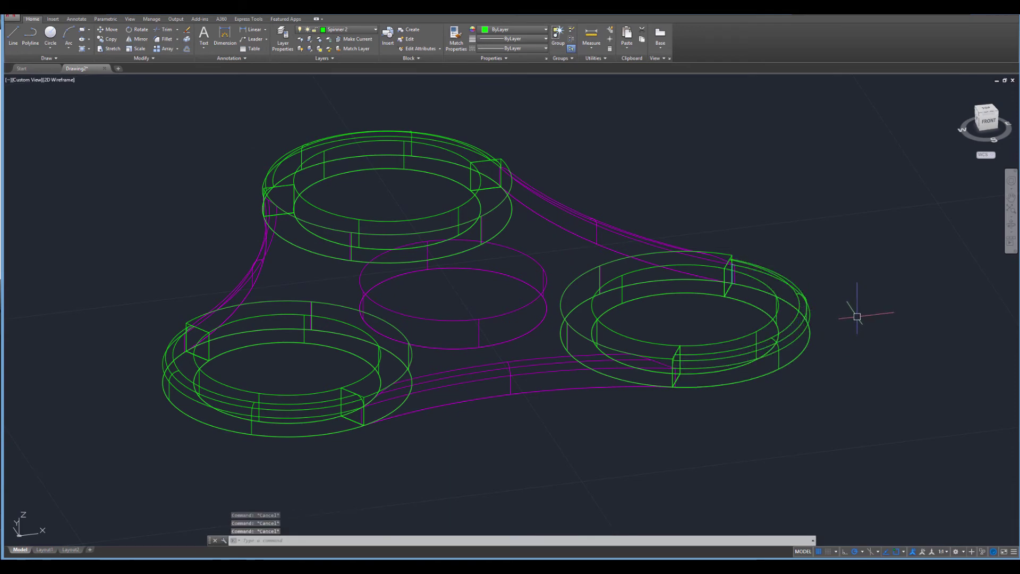
Set the model to the Left orthographic view to show the spinner's side profile
shift+middle_drag(856, 312, 901, 367)
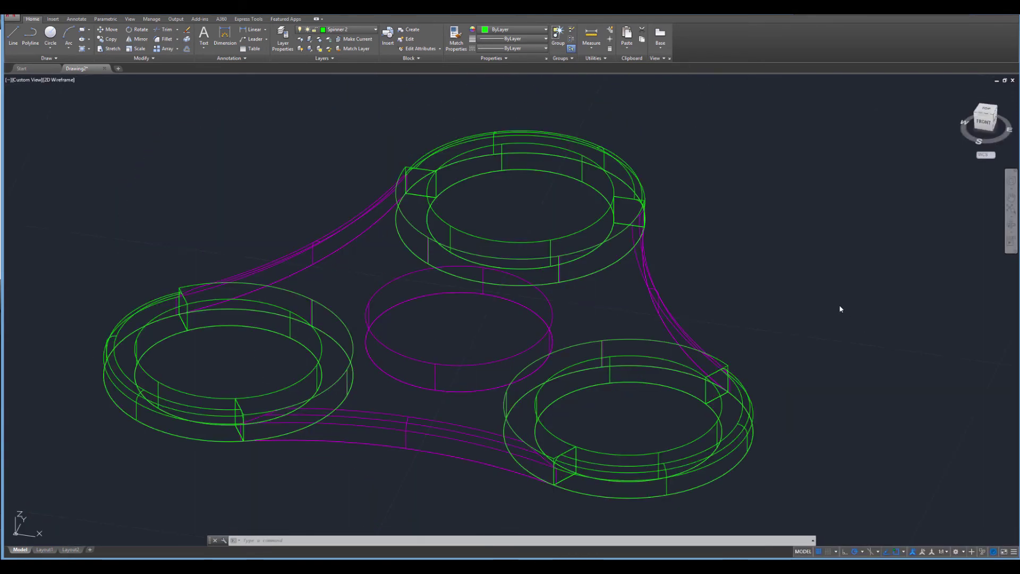
click(27, 80)
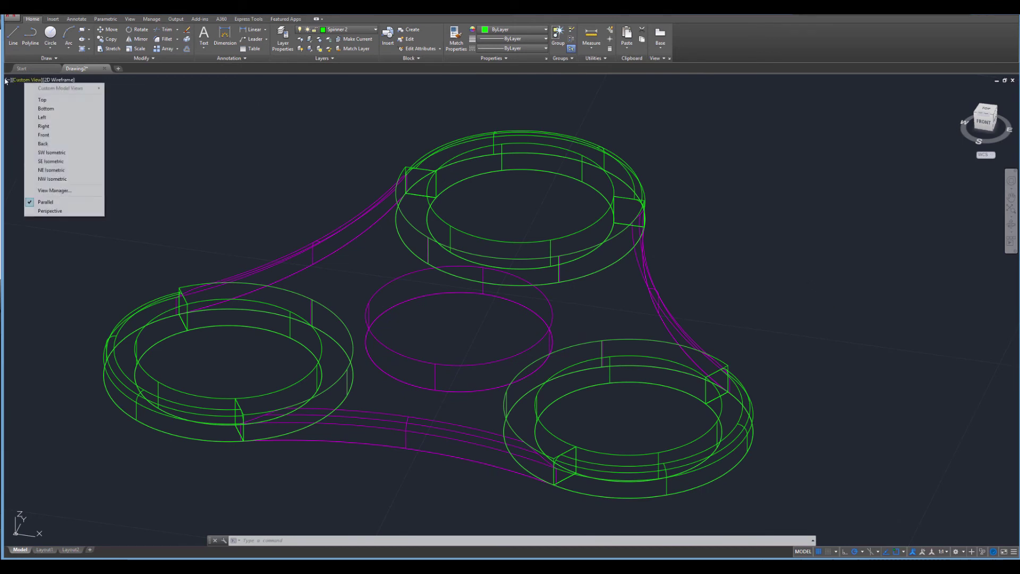
click(57, 122)
scroll(367, 230, up, 4)
scroll(371, 257, down, 8)
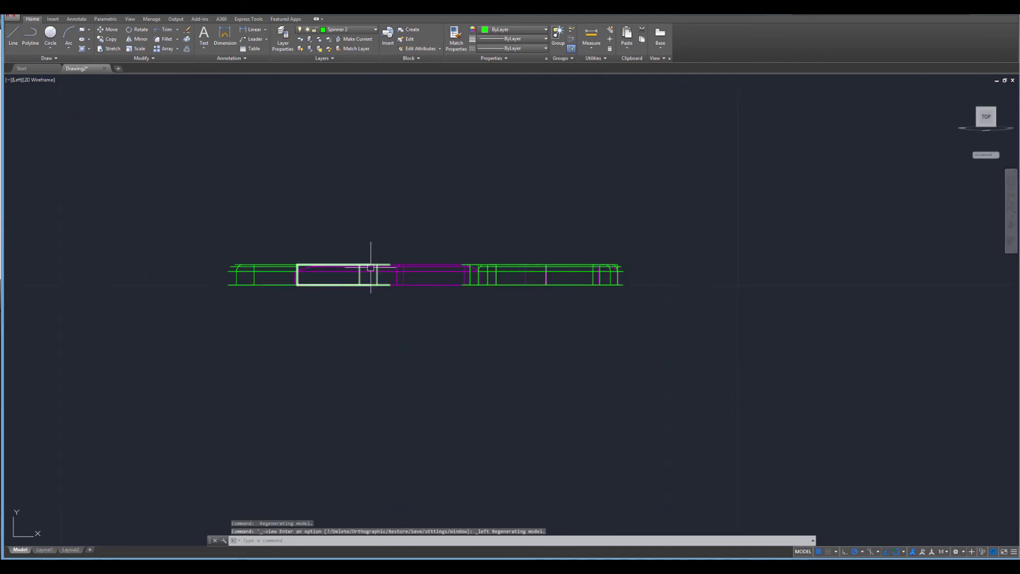
scroll(370, 267, up, 2)
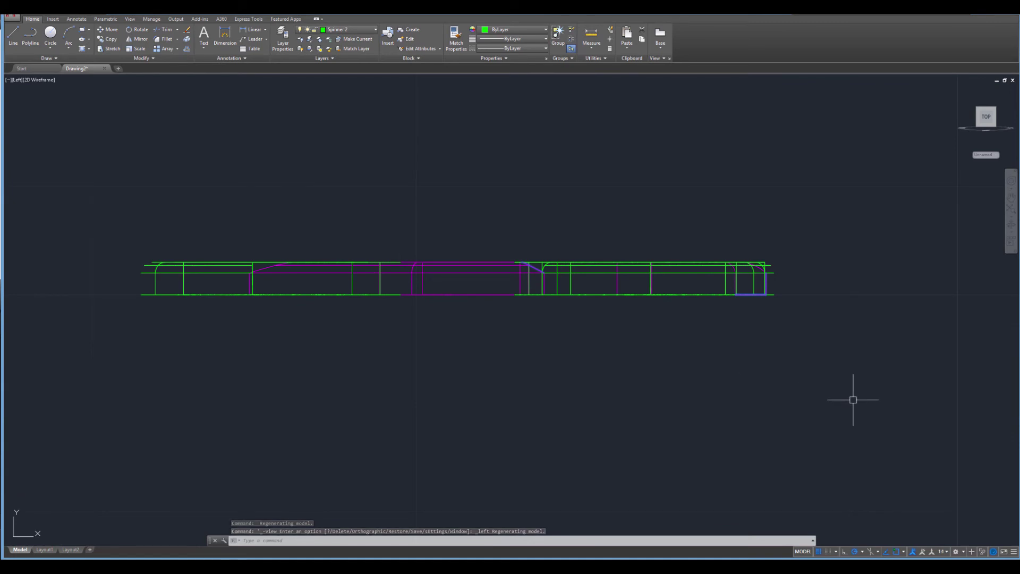
Mirror all the spinner solids across a horizontal line along their flat bottom edge, keeping the source objects
click(98, 143)
click(828, 398)
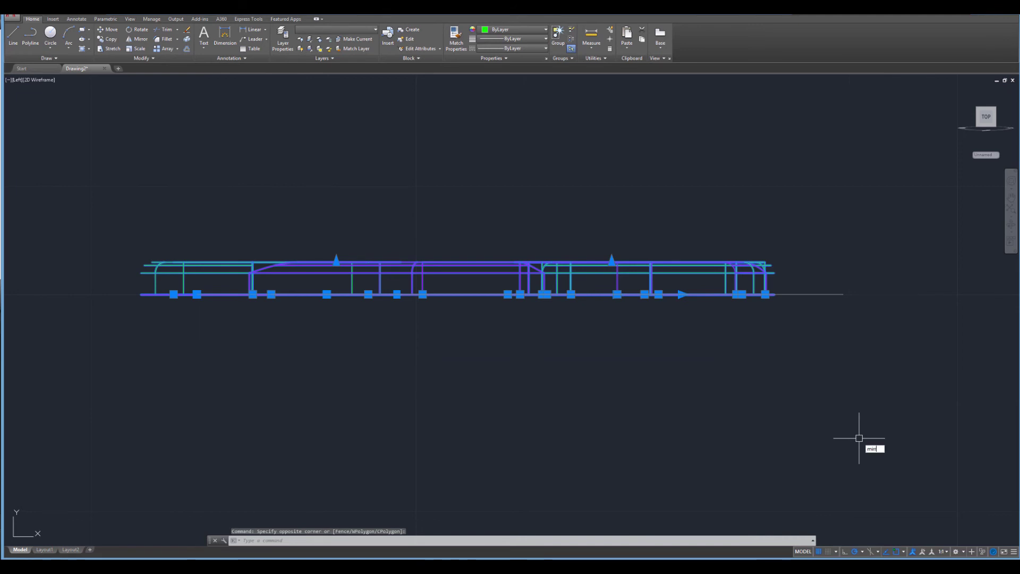
key(Return)
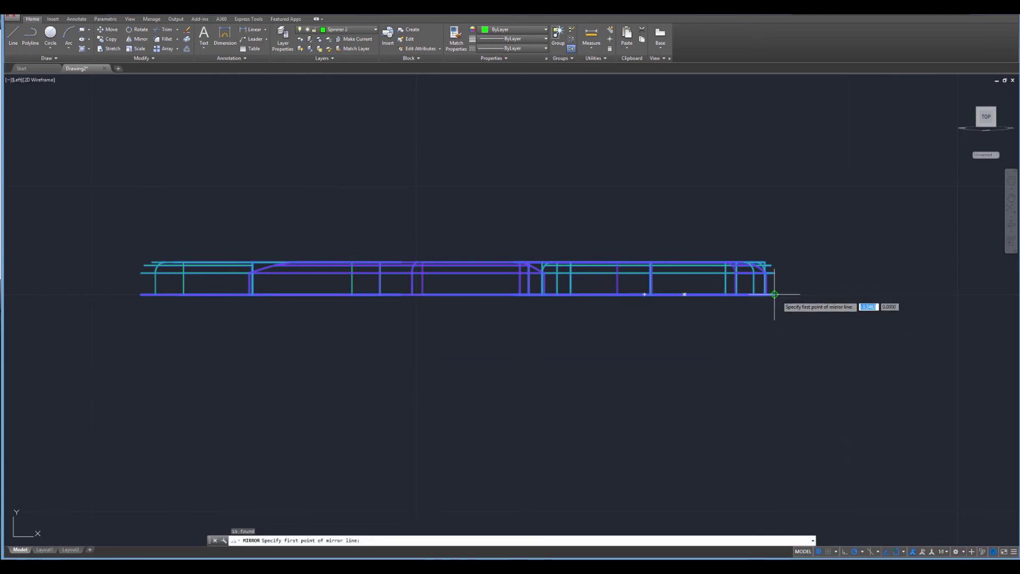
click(775, 294)
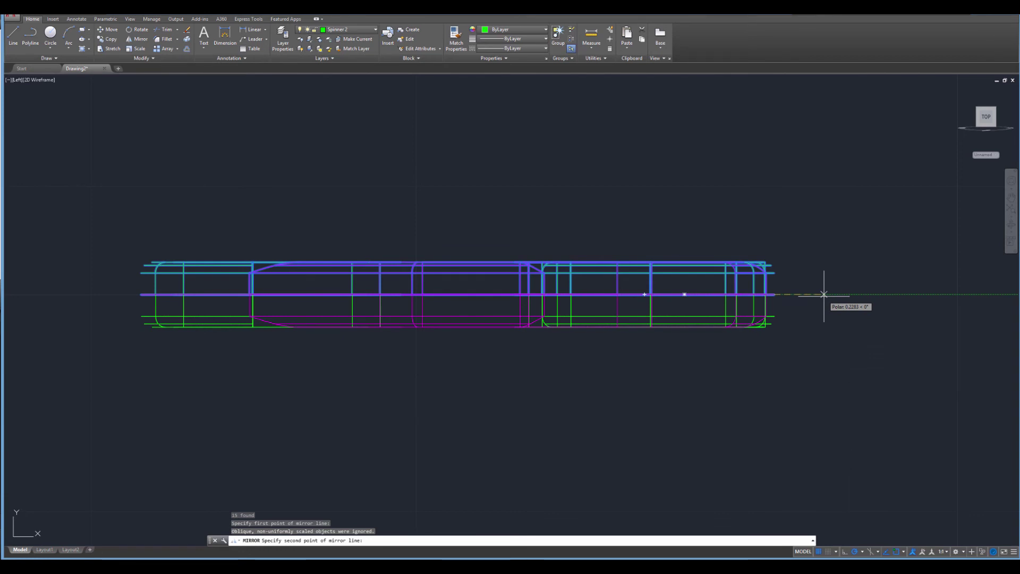
click(823, 294)
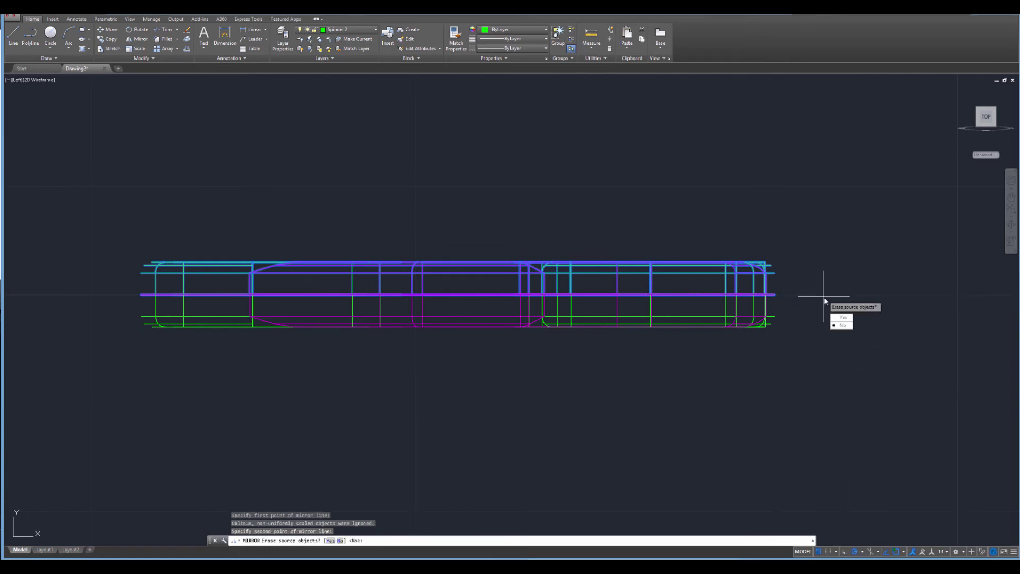
click(845, 325)
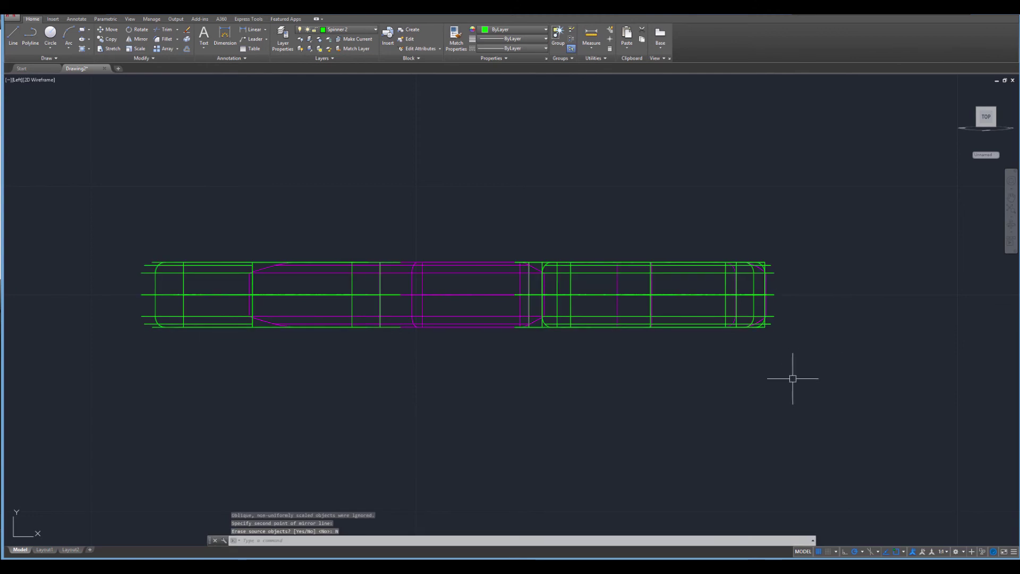
key(Escape)
key(Escape)
key(Escape)
Change the visual style to Shaded in an angled 3D view of the mirrored spinner
shift+middle_drag(457, 324, 467, 414)
scroll(473, 397, up, 3)
scroll(474, 397, down, 3)
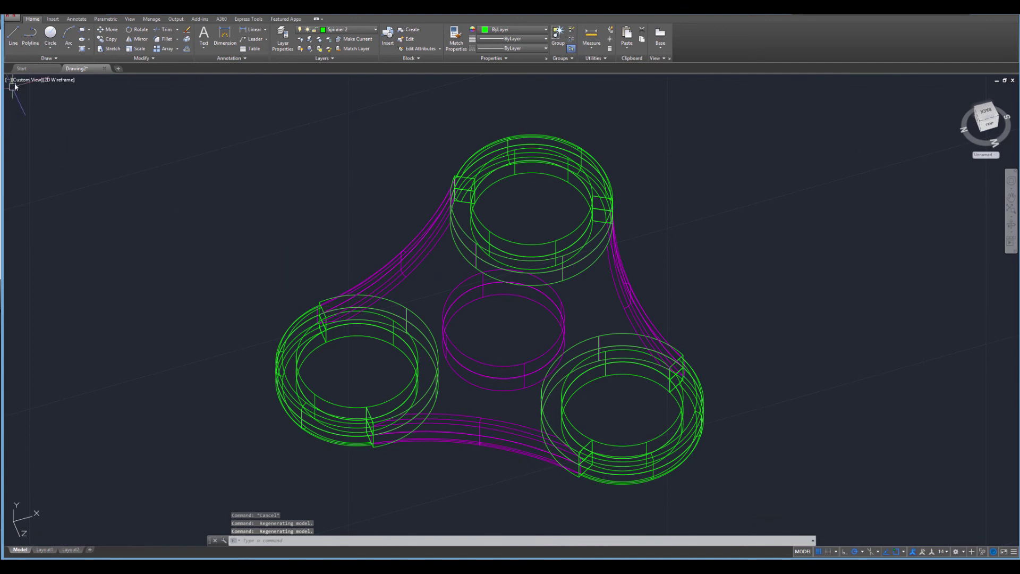
click(60, 80)
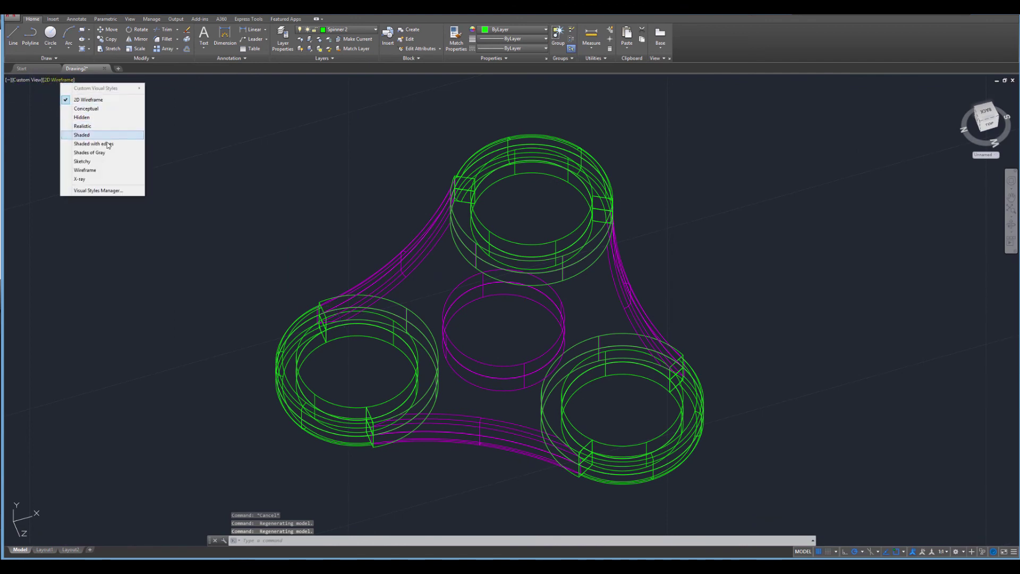
click(82, 135)
Examine the shaded spinner from several angles, including the corners where the rings' fillets meet the body
shift+middle_drag(367, 222, 596, 184)
scroll(486, 353, up, 6)
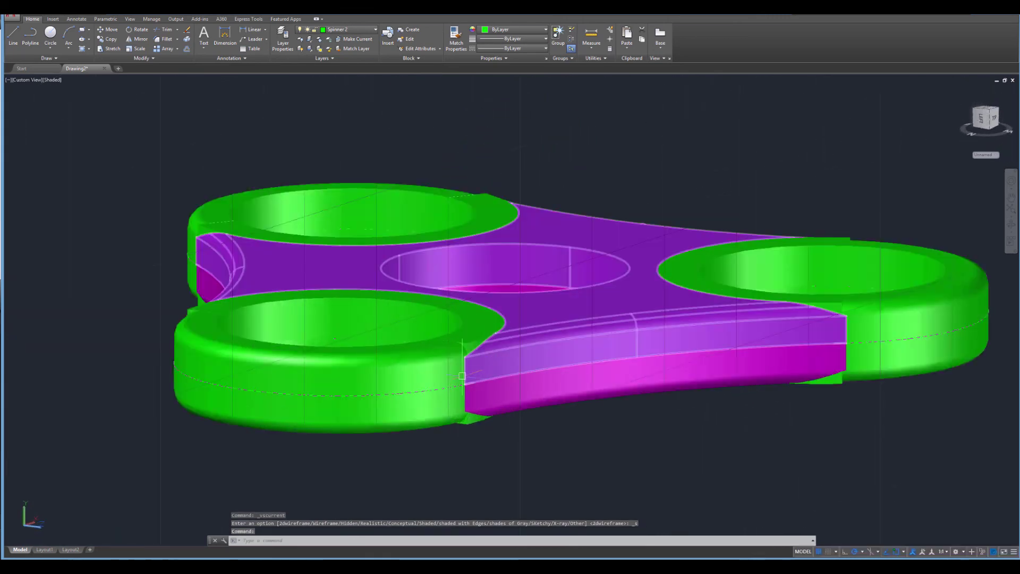
scroll(463, 362, down, 6)
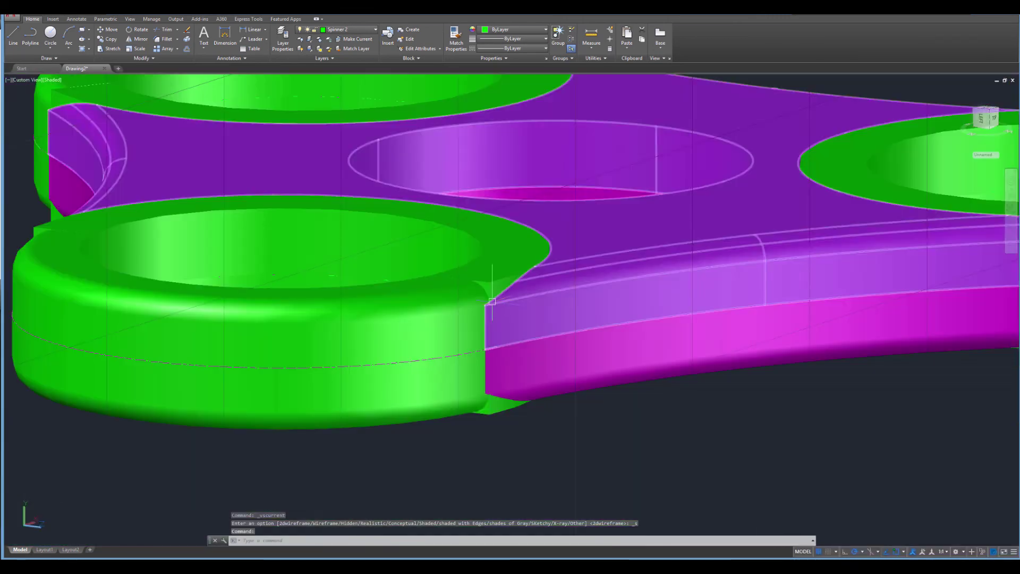
scroll(481, 271, up, 6)
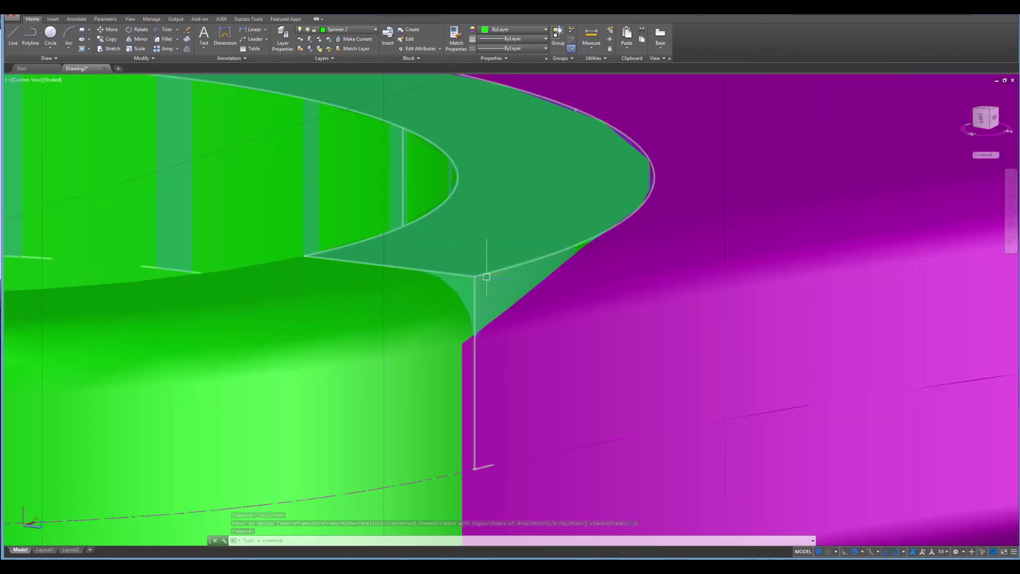
scroll(480, 288, down, 3)
scroll(482, 287, down, 8)
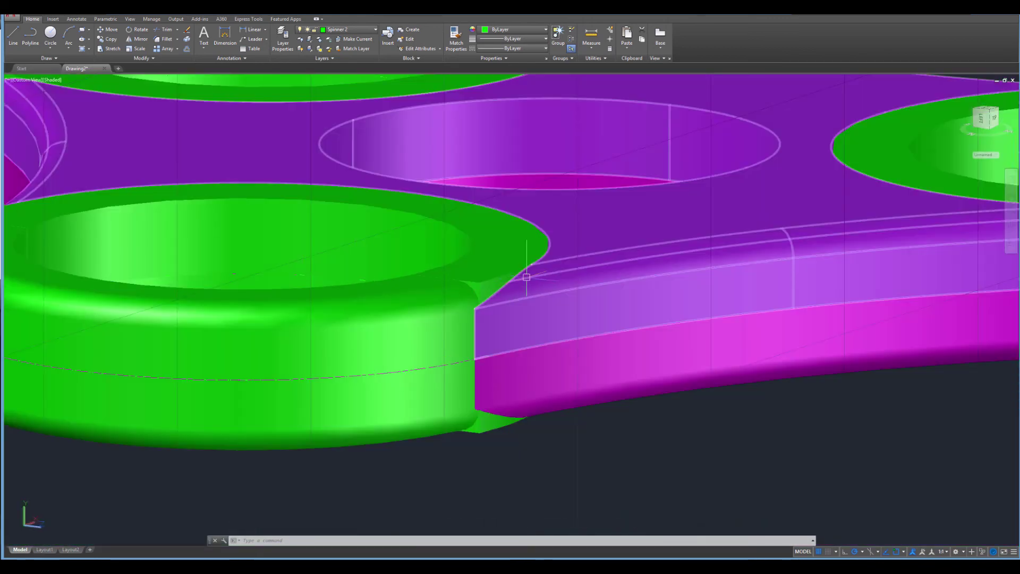
shift+middle_drag(526, 297, 532, 409)
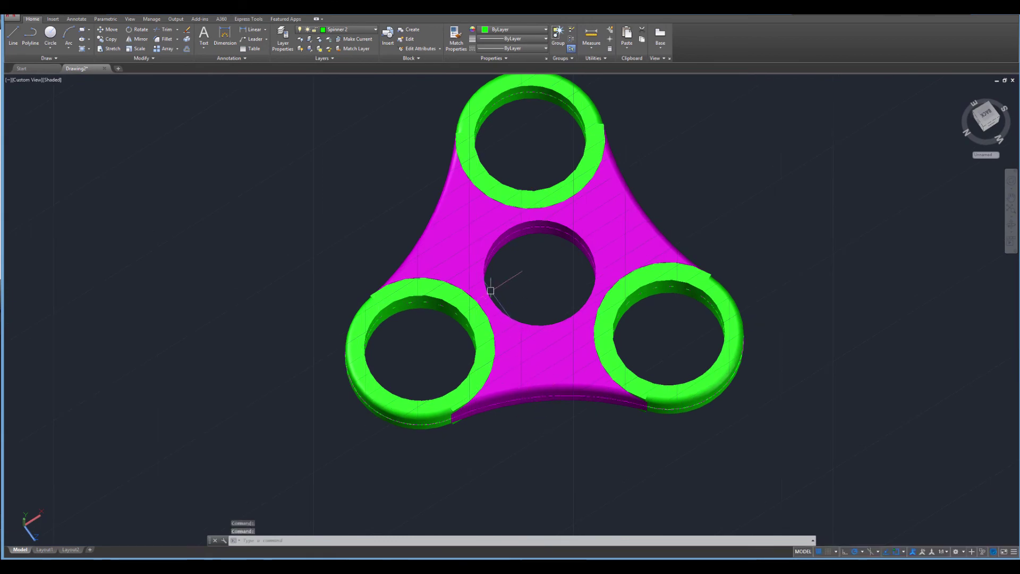
shift+middle_drag(492, 282, 550, 481)
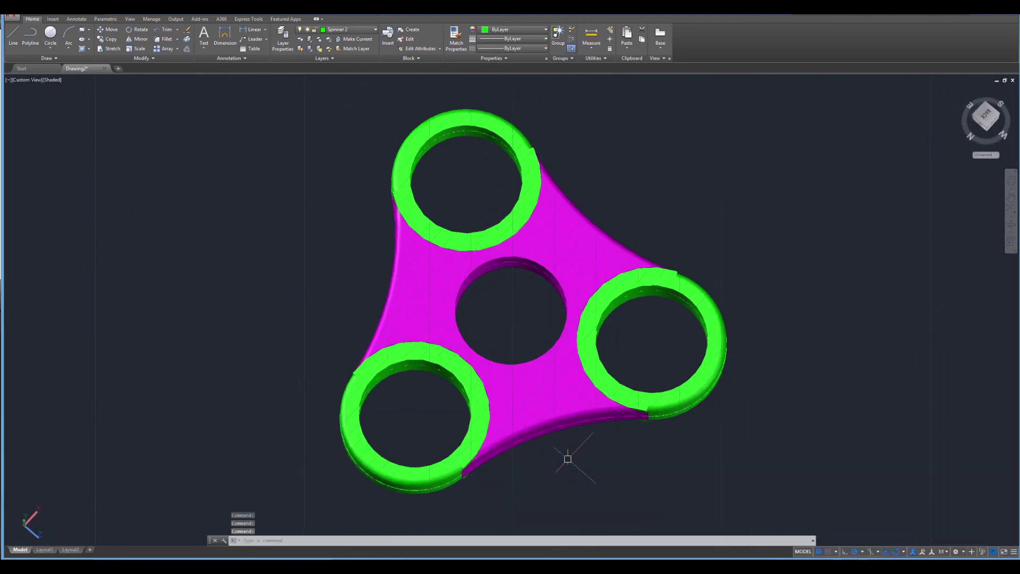
shift+middle_drag(651, 461, 598, 484)
drag(723, 412, 722, 414)
key(Escape)
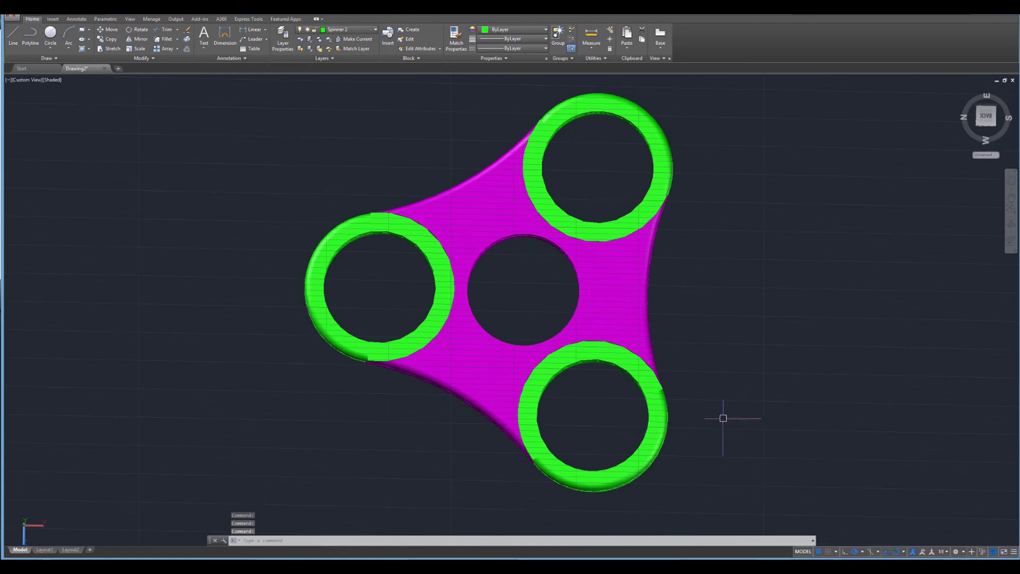